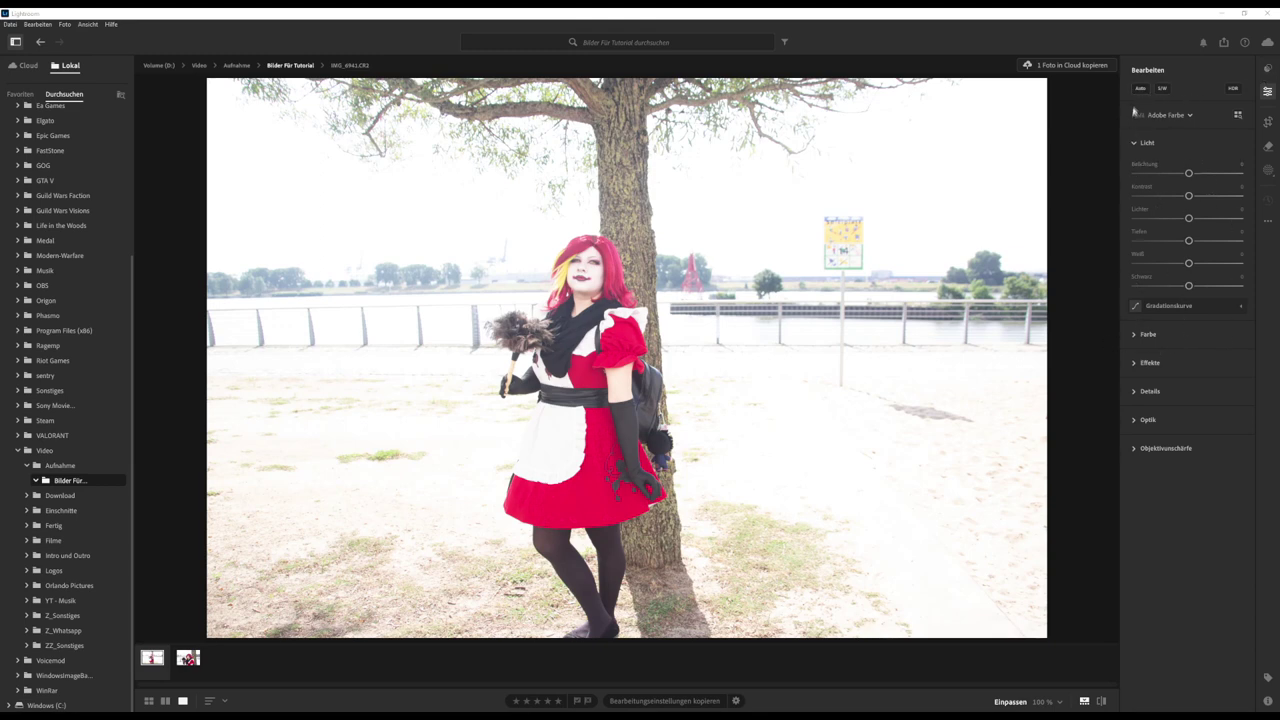
- Auto-correct the first photo's light and bring up the premium presets list
{"action": "left_click", "coordinate": [1139, 89]}
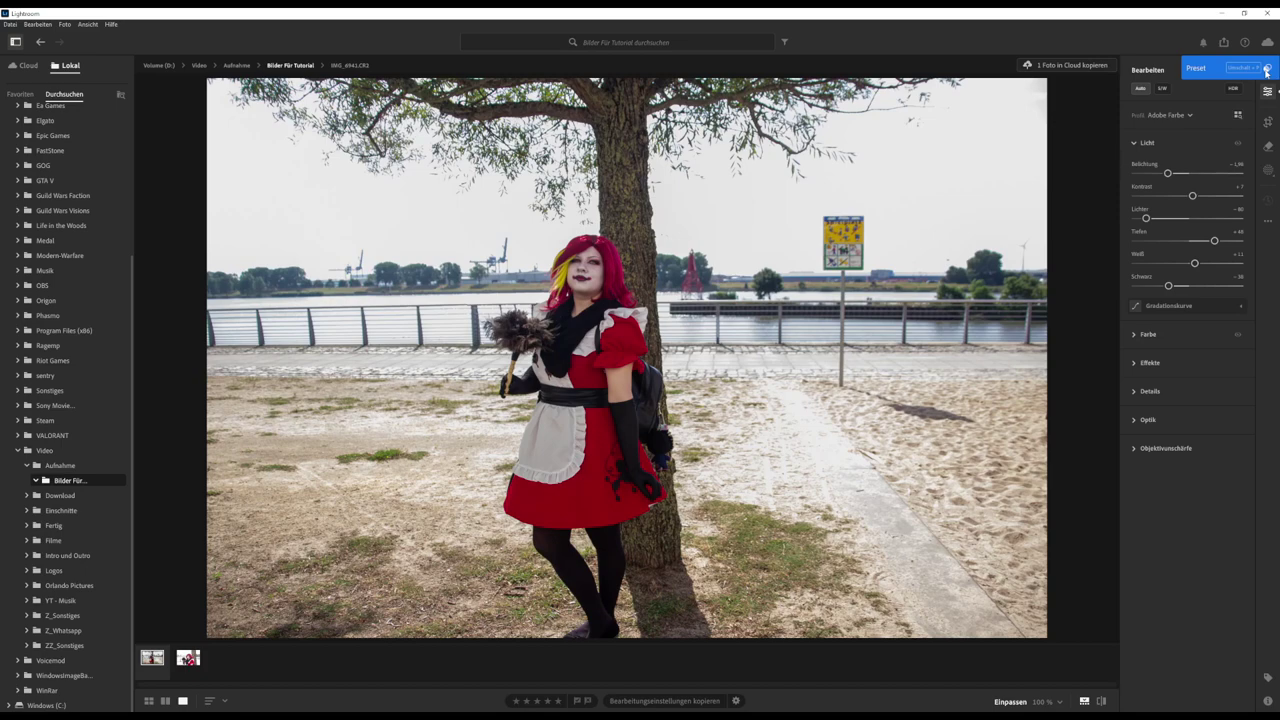
{"action": "left_click", "coordinate": [1266, 70]}
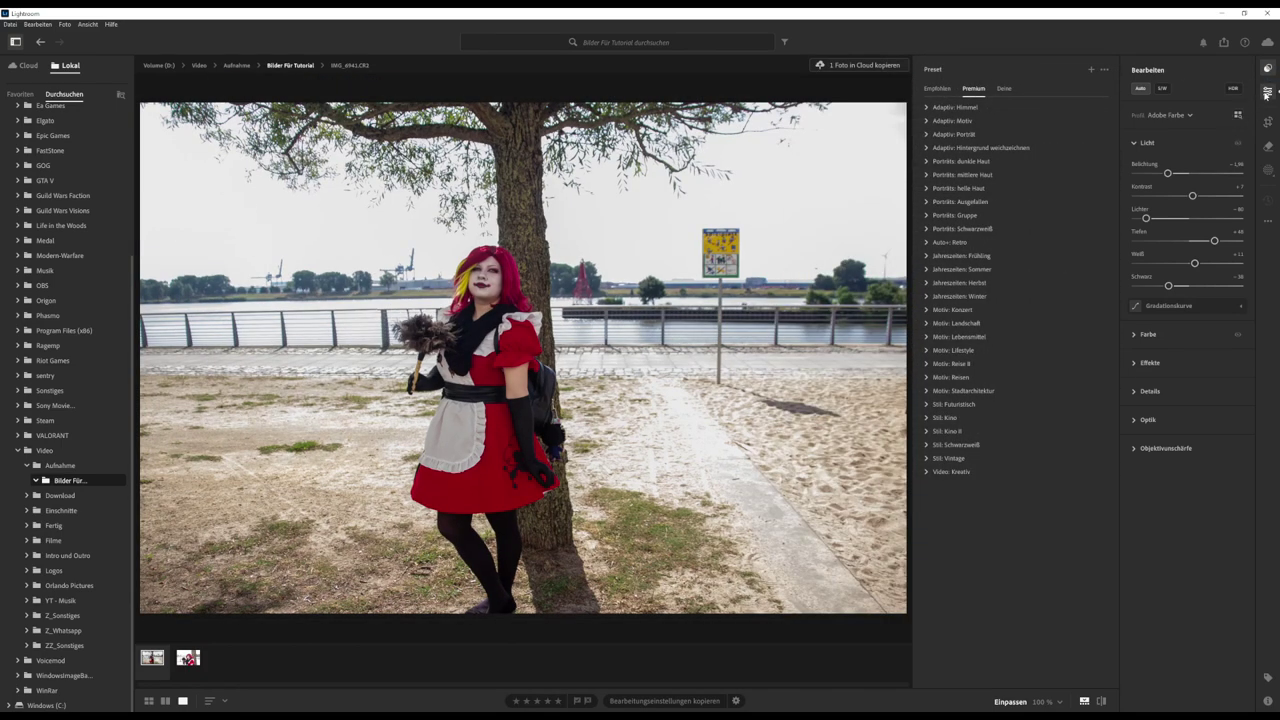
- Preview the PL07 and PL10 Porträts: helle Haut presets, then expand Adaptiv: Himmel
{"action": "left_click", "coordinate": [1266, 92]}
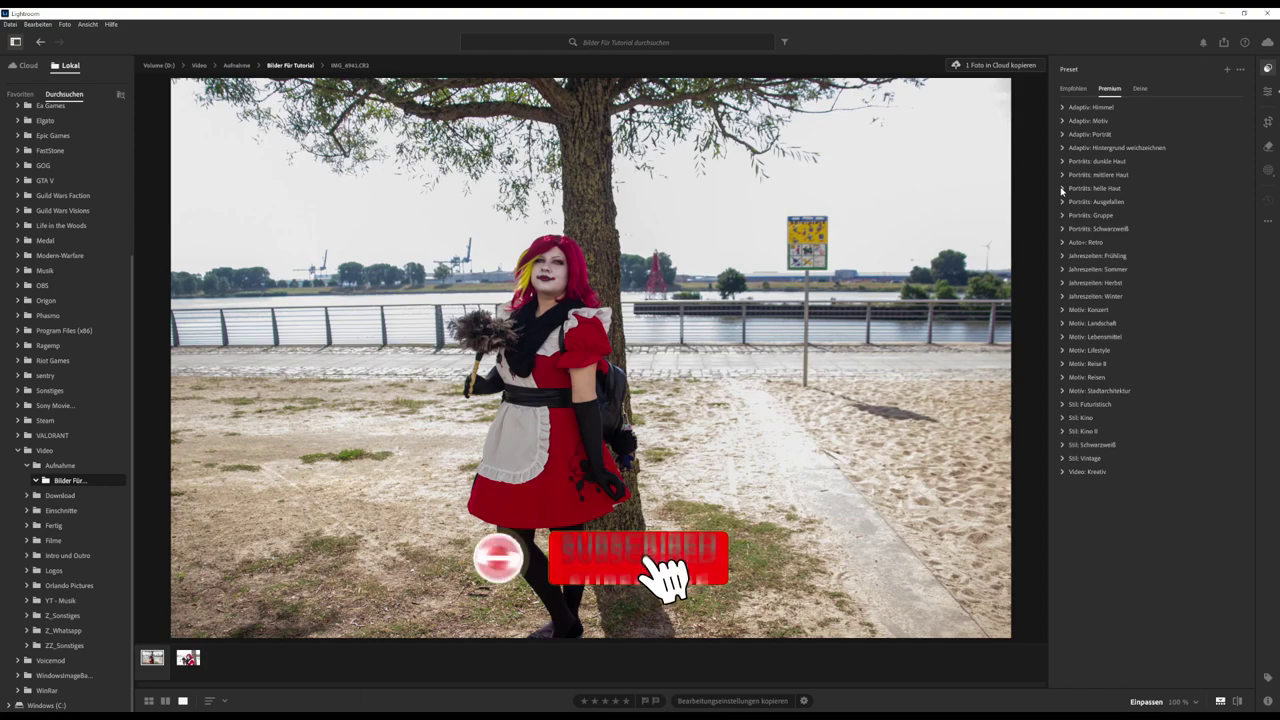
{"action": "left_click", "coordinate": [1062, 188]}
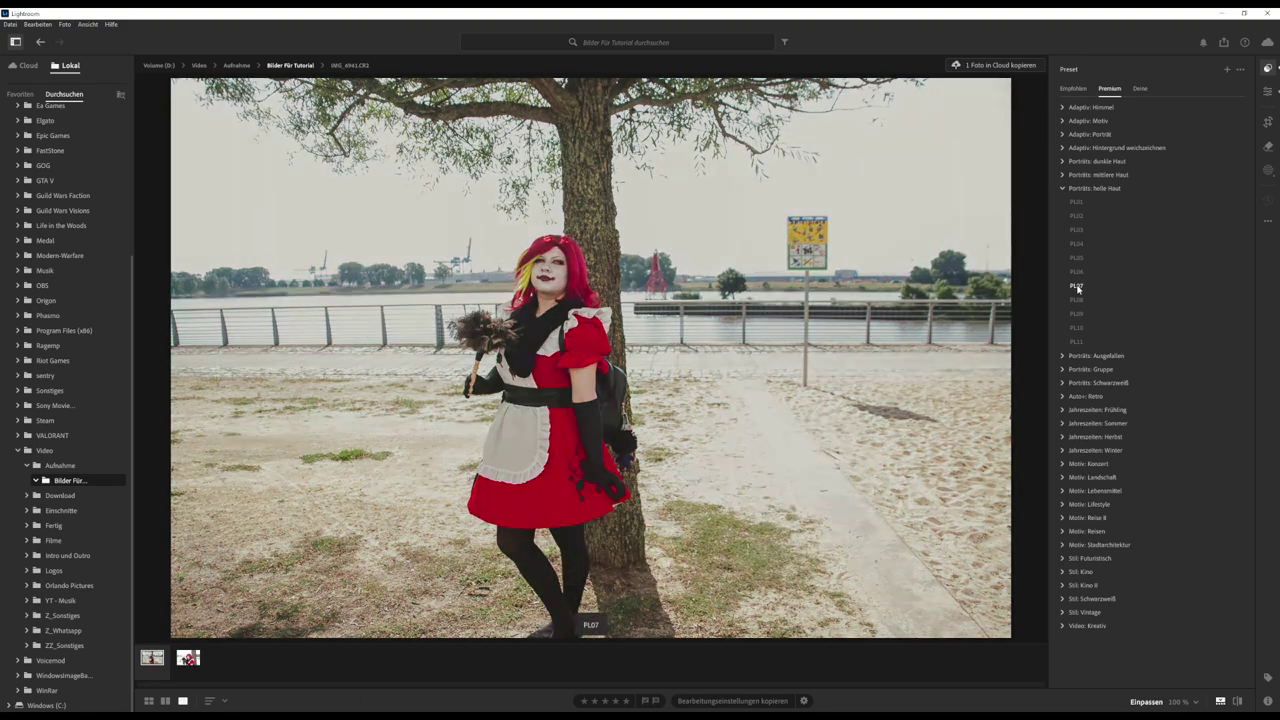
{"action": "left_click", "coordinate": [1077, 288]}
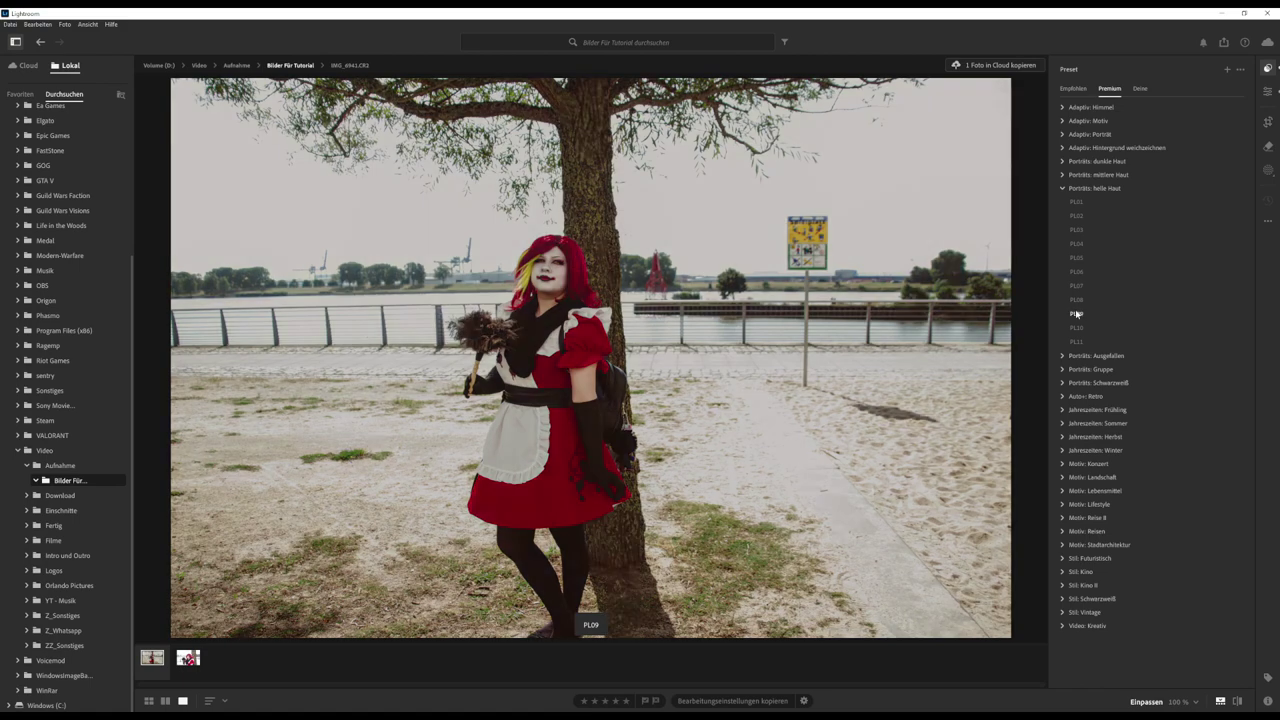
{"action": "left_click", "coordinate": [1077, 328]}
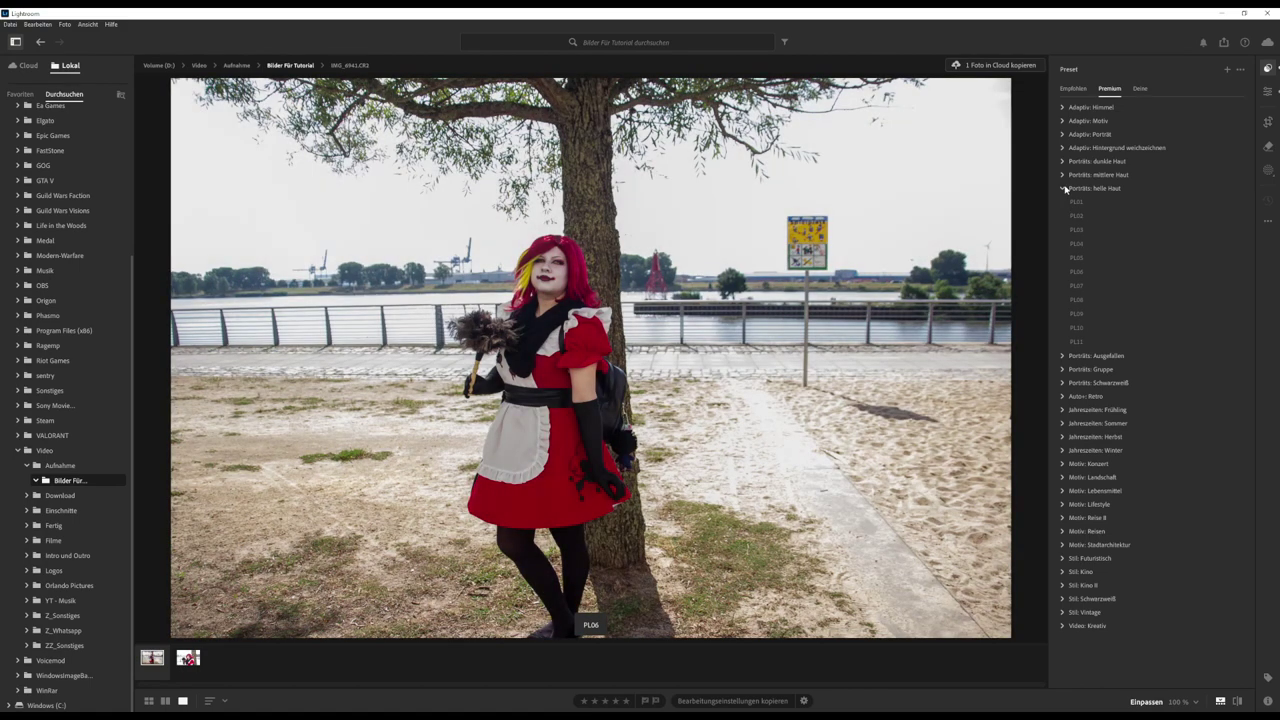
{"action": "left_click", "coordinate": [1064, 188]}
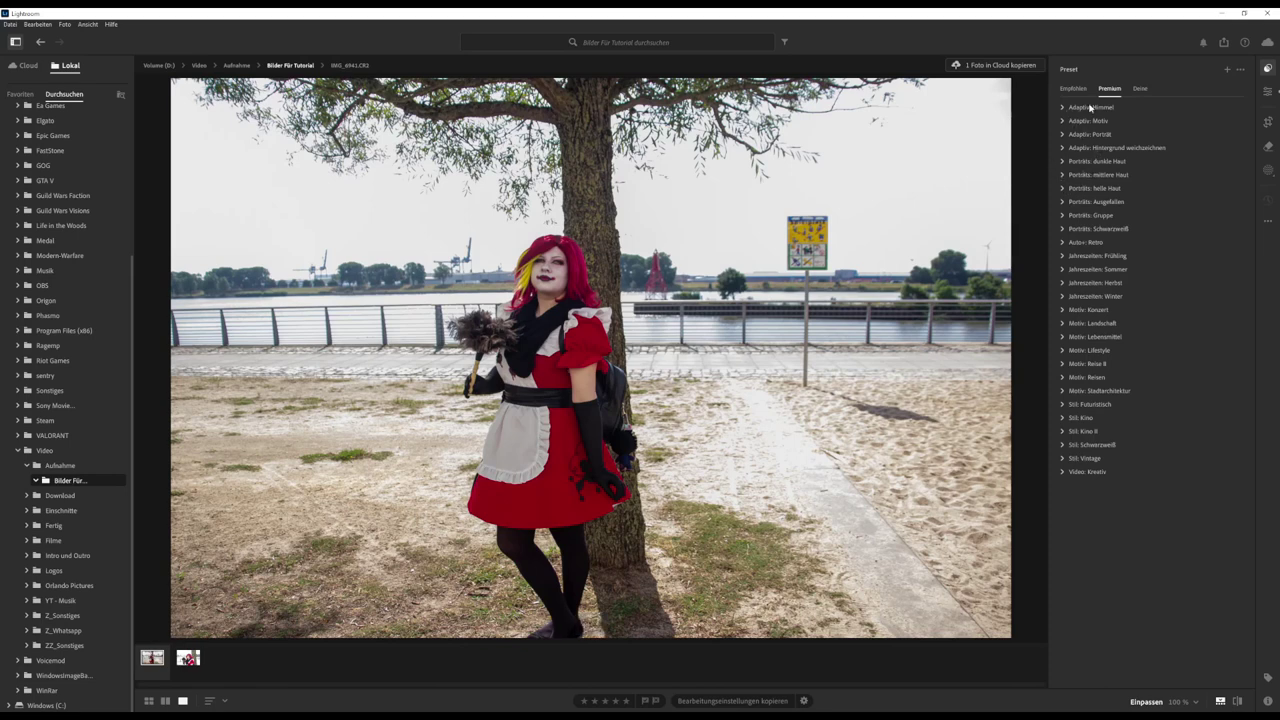
{"action": "left_click", "coordinate": [1086, 108]}
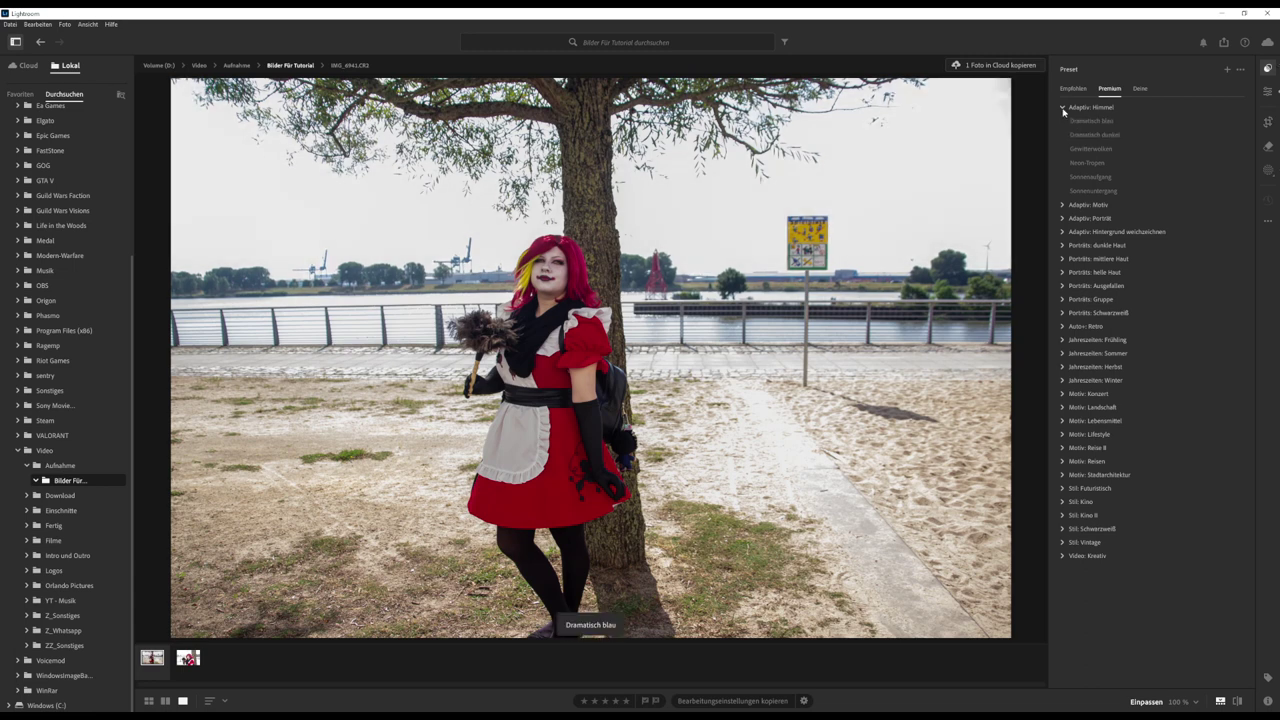
- Apply the VCR08 preset from Video: Kreativ for a sepia, vignetted vintage look
{"action": "left_click", "coordinate": [1063, 110]}
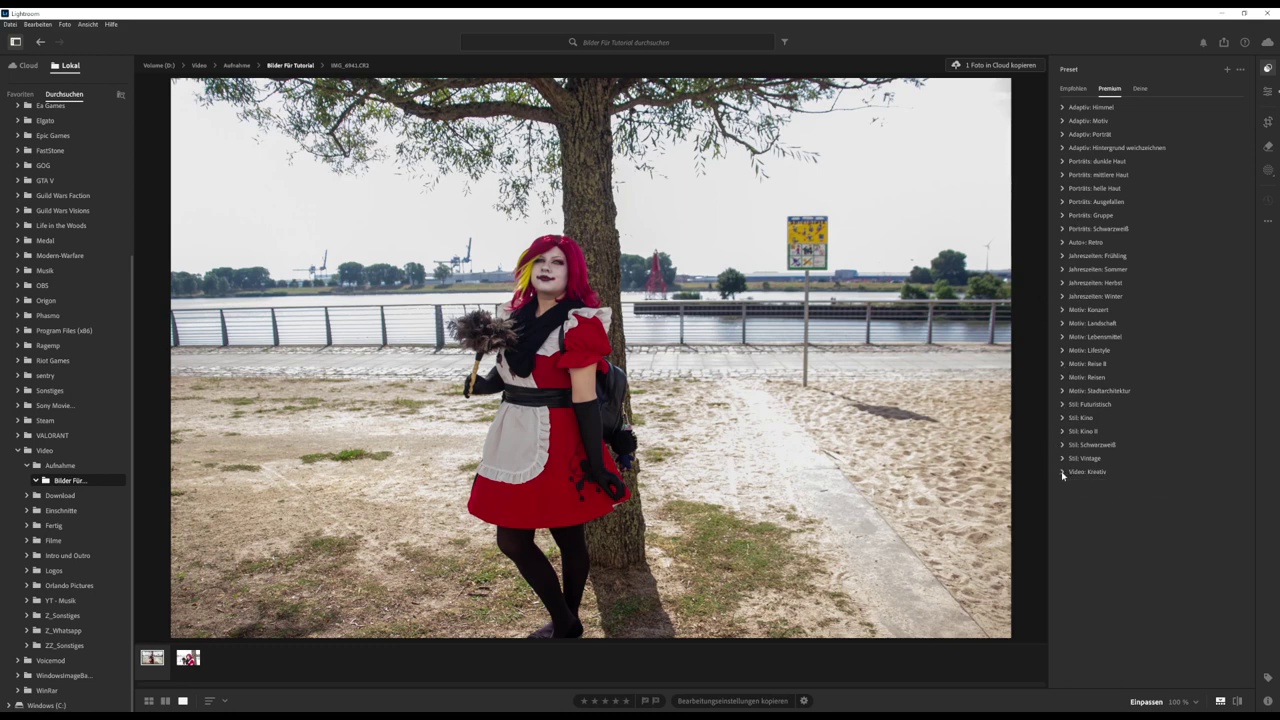
{"action": "left_click", "coordinate": [1061, 471]}
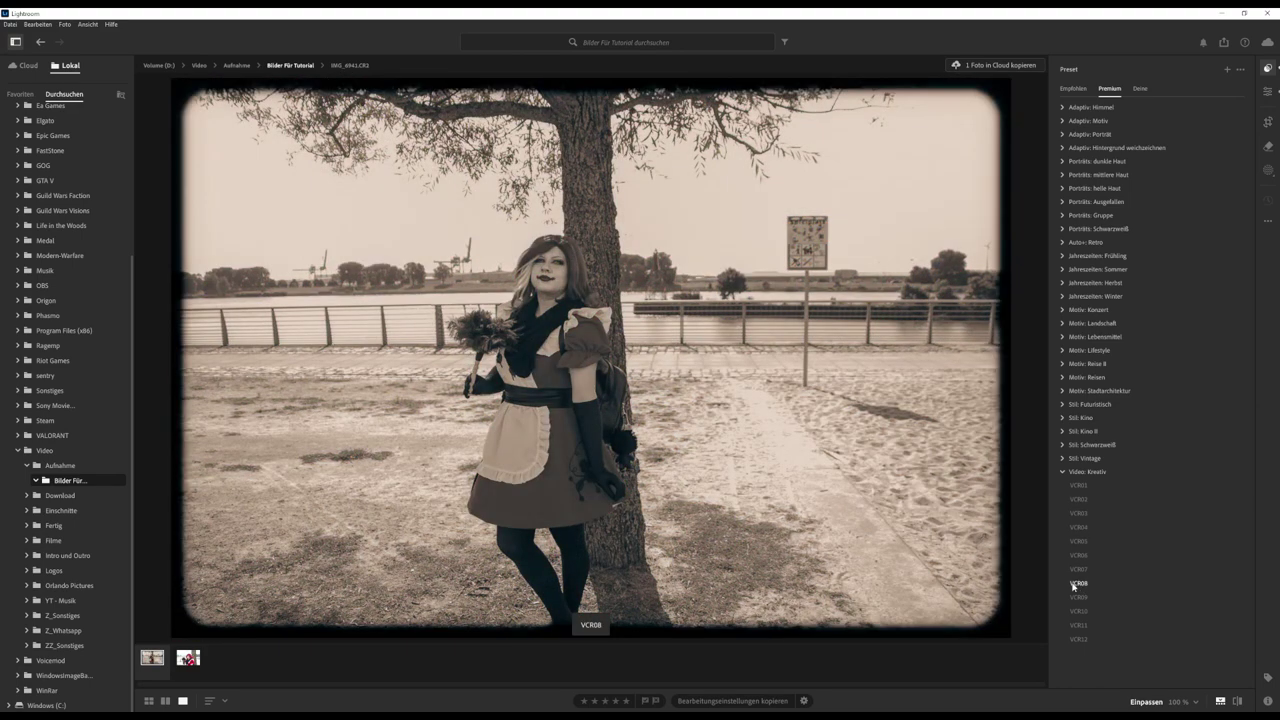
{"action": "left_click", "coordinate": [1080, 586]}
- Set the VCR08 preset strength to about 95, then collapse Video: Kreativ
{"action": "left_click", "coordinate": [1080, 586]}
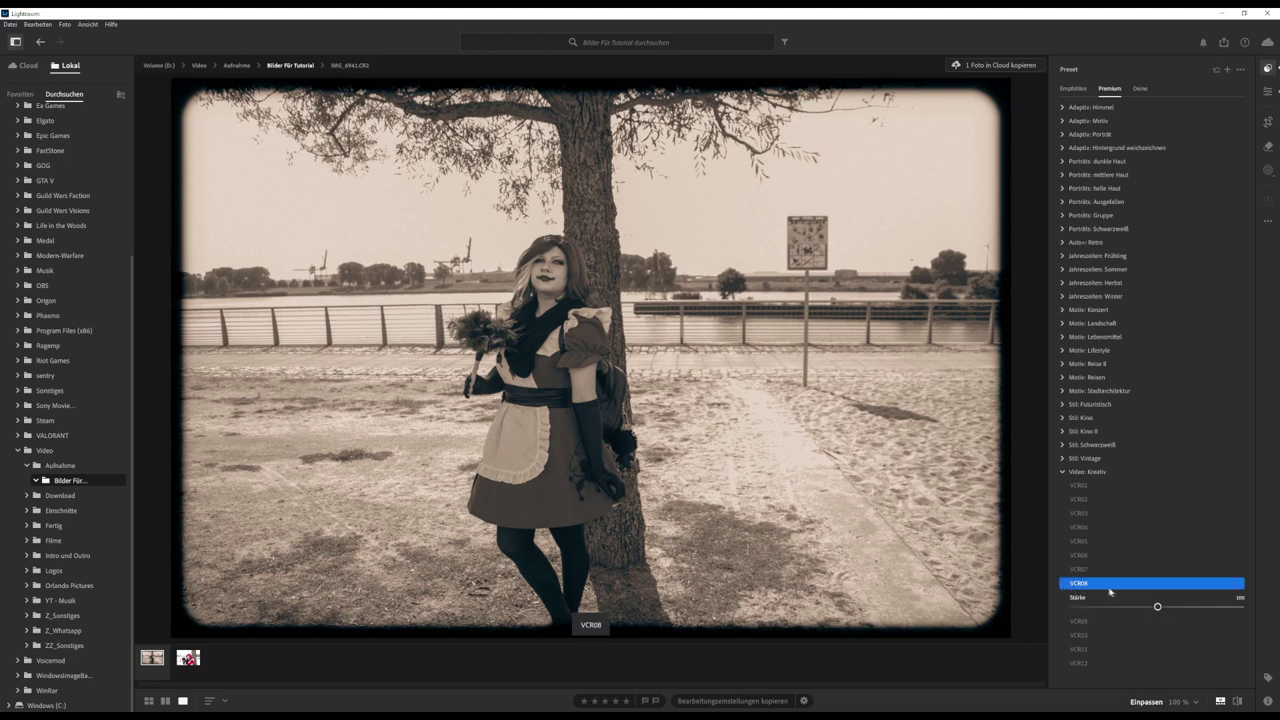
{"action": "mouse_move", "coordinate": [1157, 609]}
{"action": "left_mouse_down"}
{"action": "mouse_move", "coordinate": [1064, 608]}
{"action": "mouse_move", "coordinate": [1243, 607]}
{"action": "mouse_move", "coordinate": [1151, 608]}
{"action": "left_mouse_up"}
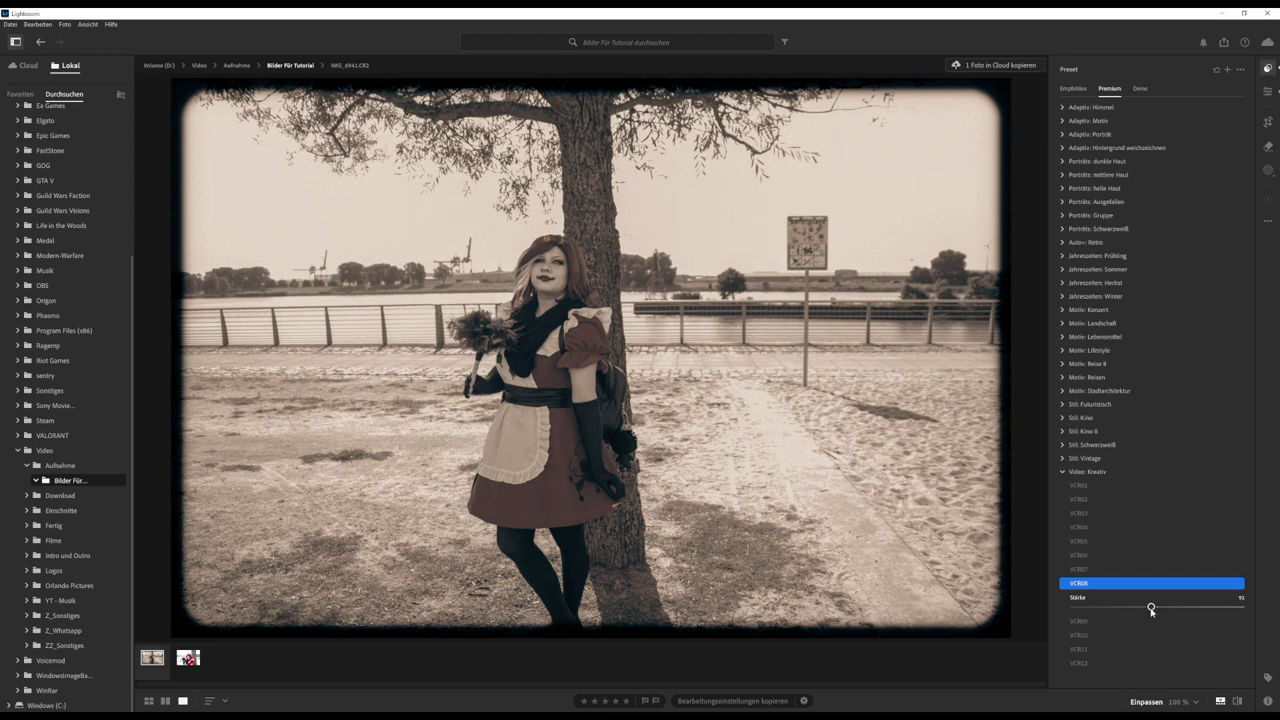
{"action": "left_click_drag", "start_coordinate": [1151, 609], "coordinate": [1158, 610]}
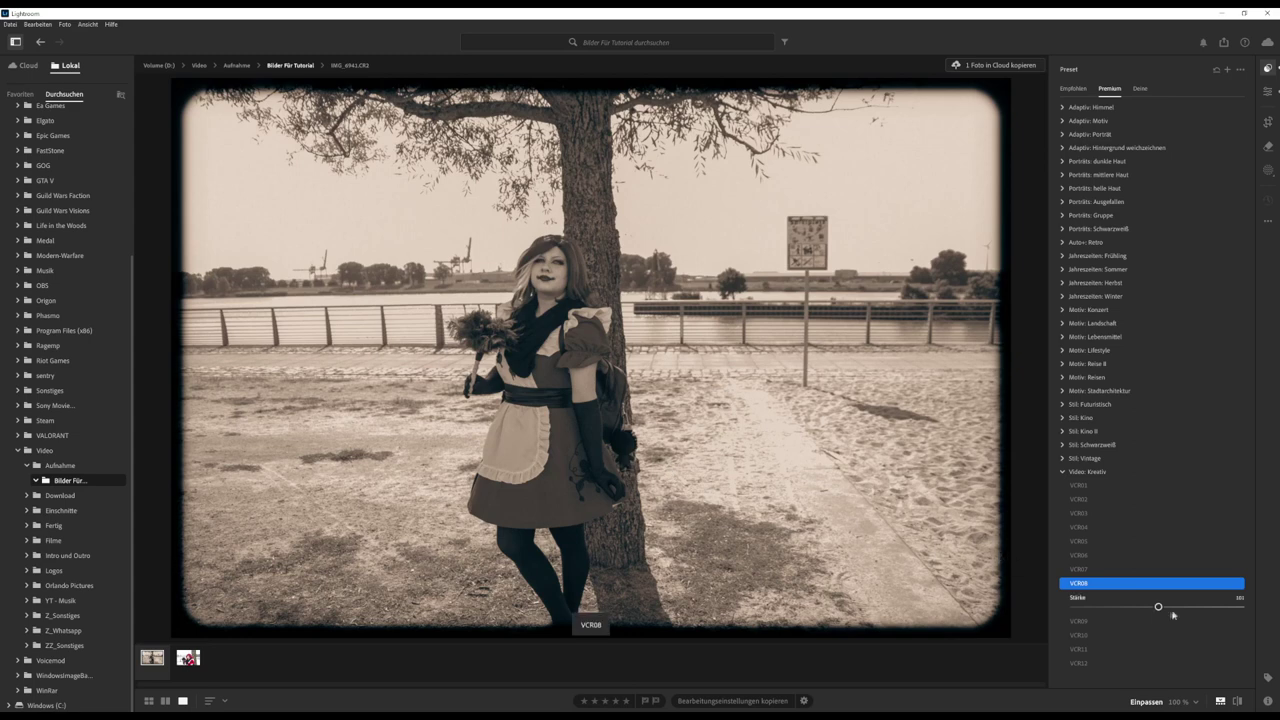
{"action": "left_click_drag", "start_coordinate": [1158, 607], "coordinate": [1148, 607]}
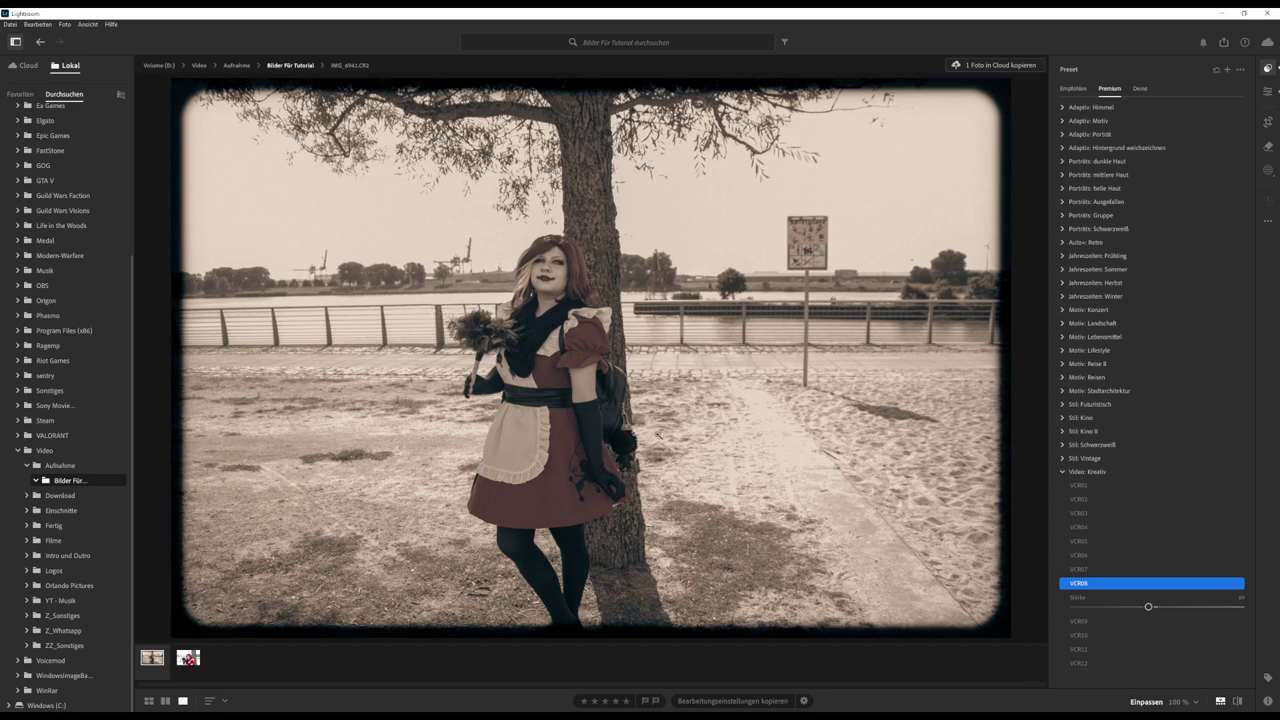
{"action": "left_click", "coordinate": [1064, 473]}
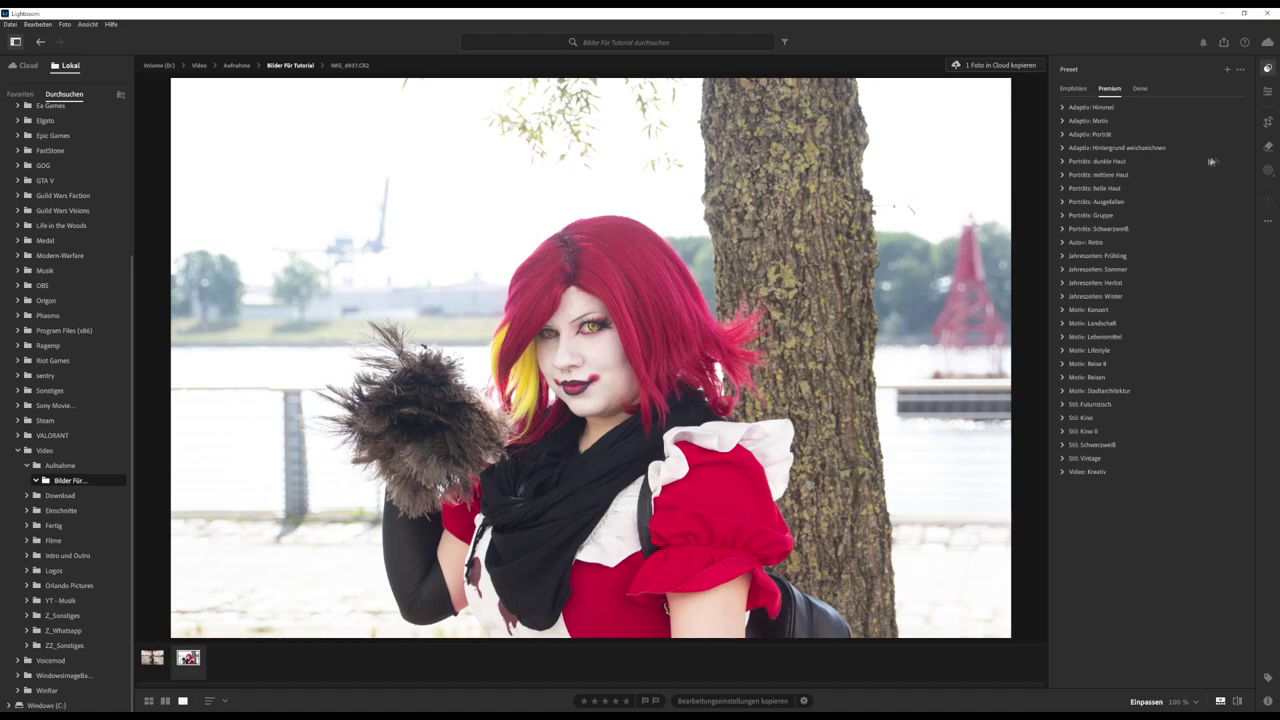
- Apply Auto light correction to the second photo and expand the Video: Kreativ presets
{"action": "left_click", "coordinate": [1268, 91]}
{"action": "left_click", "coordinate": [1140, 88]}
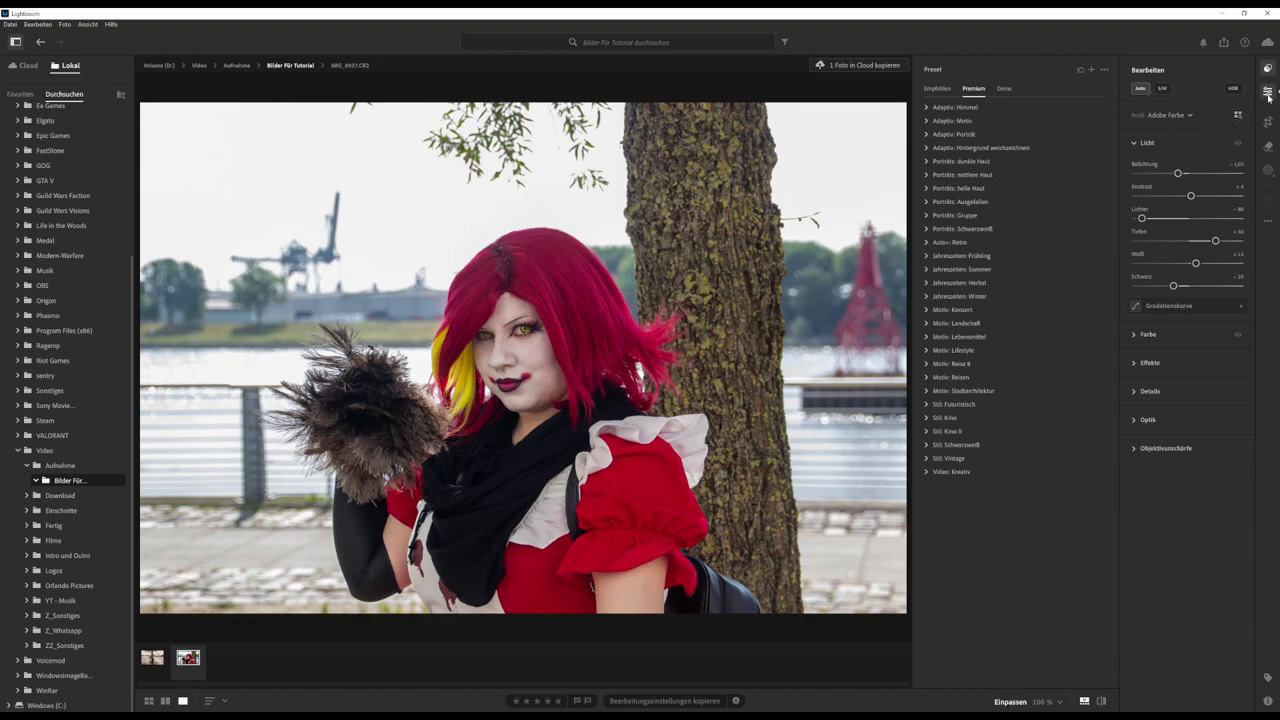
{"action": "left_click", "coordinate": [1268, 93]}
{"action": "left_click", "coordinate": [1062, 472]}
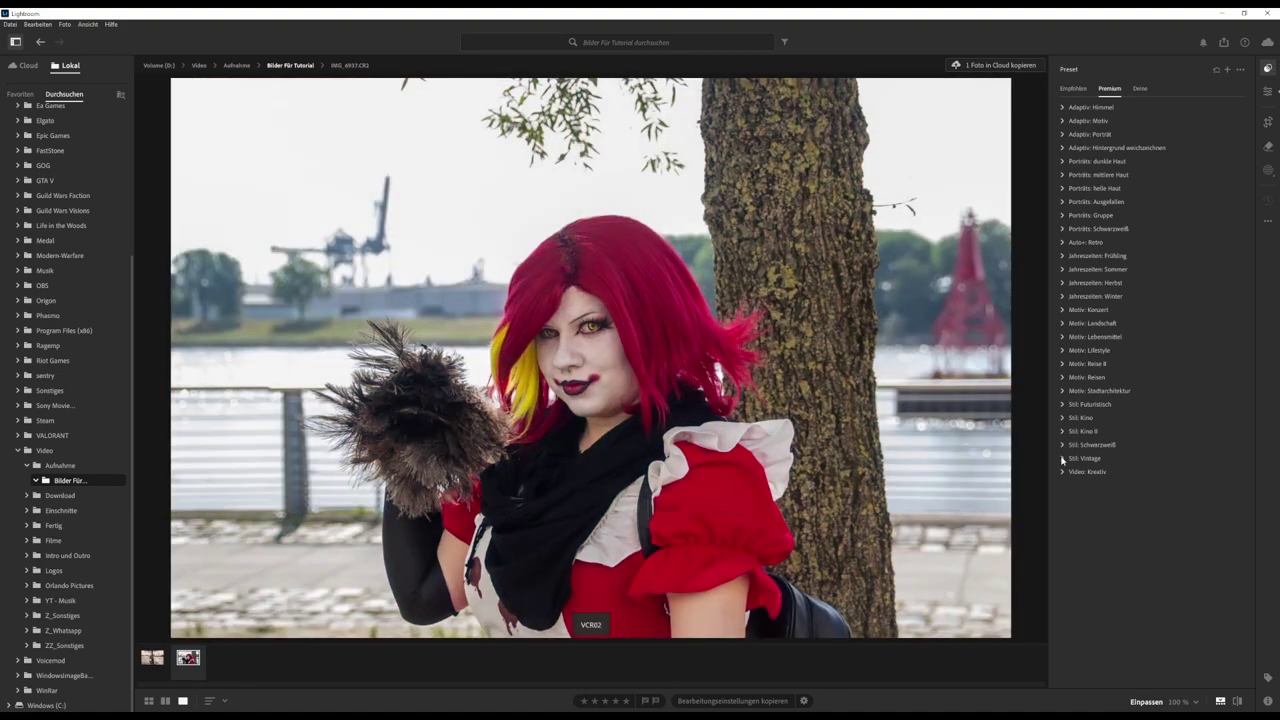
- Preview the VN05 and VN08 Stil: Vintage presets on the second photo
{"action": "left_click", "coordinate": [1062, 459]}
{"action": "left_click", "coordinate": [1078, 528]}
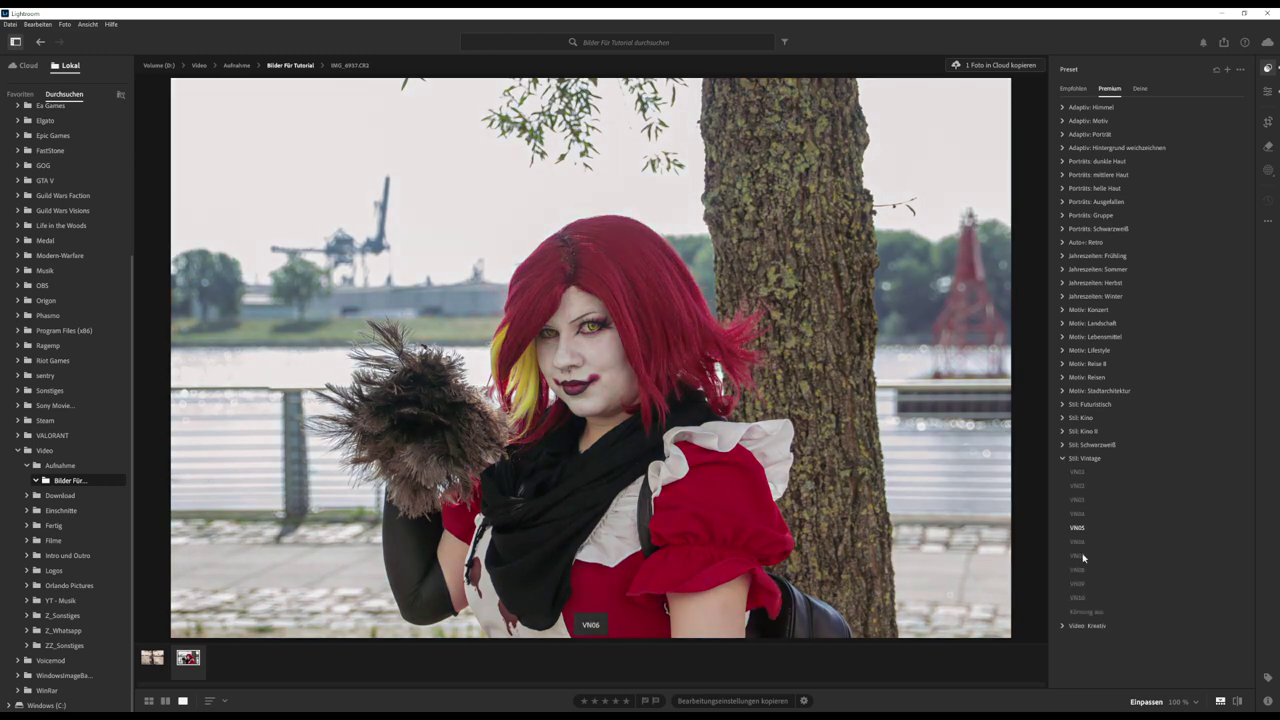
{"action": "left_click", "coordinate": [1080, 570]}
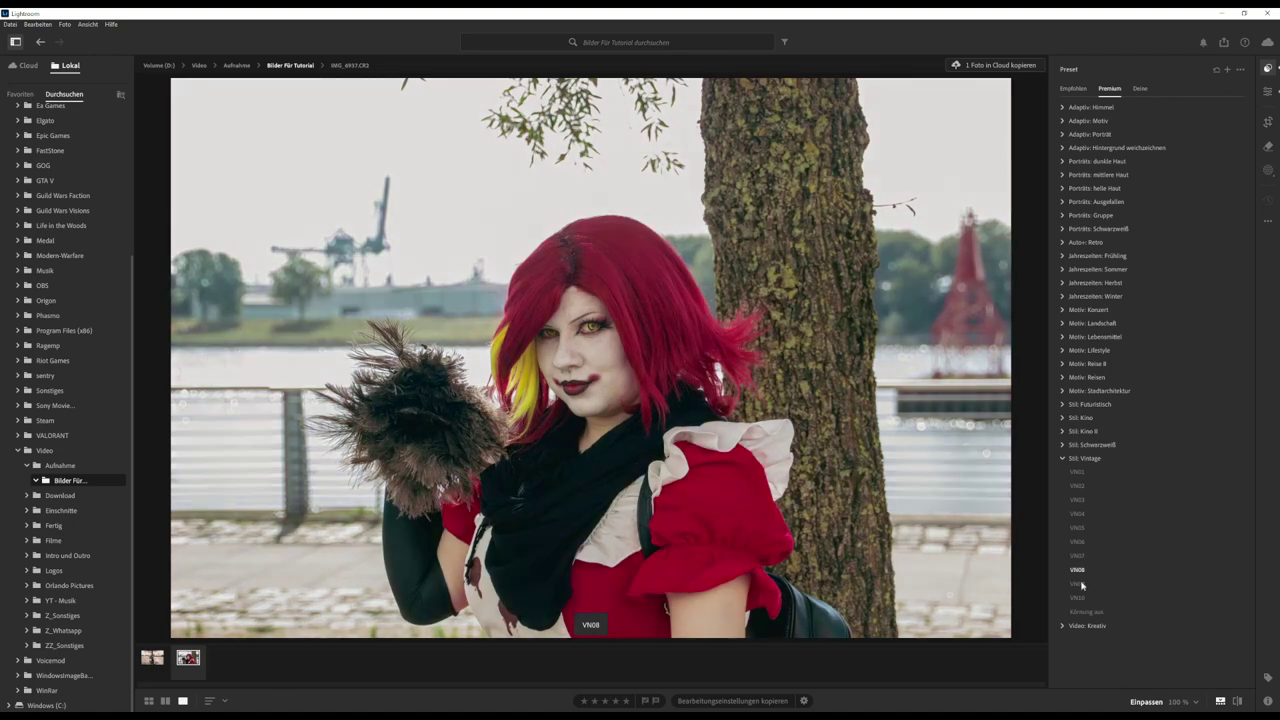
{"action": "left_click", "coordinate": [1065, 457]}
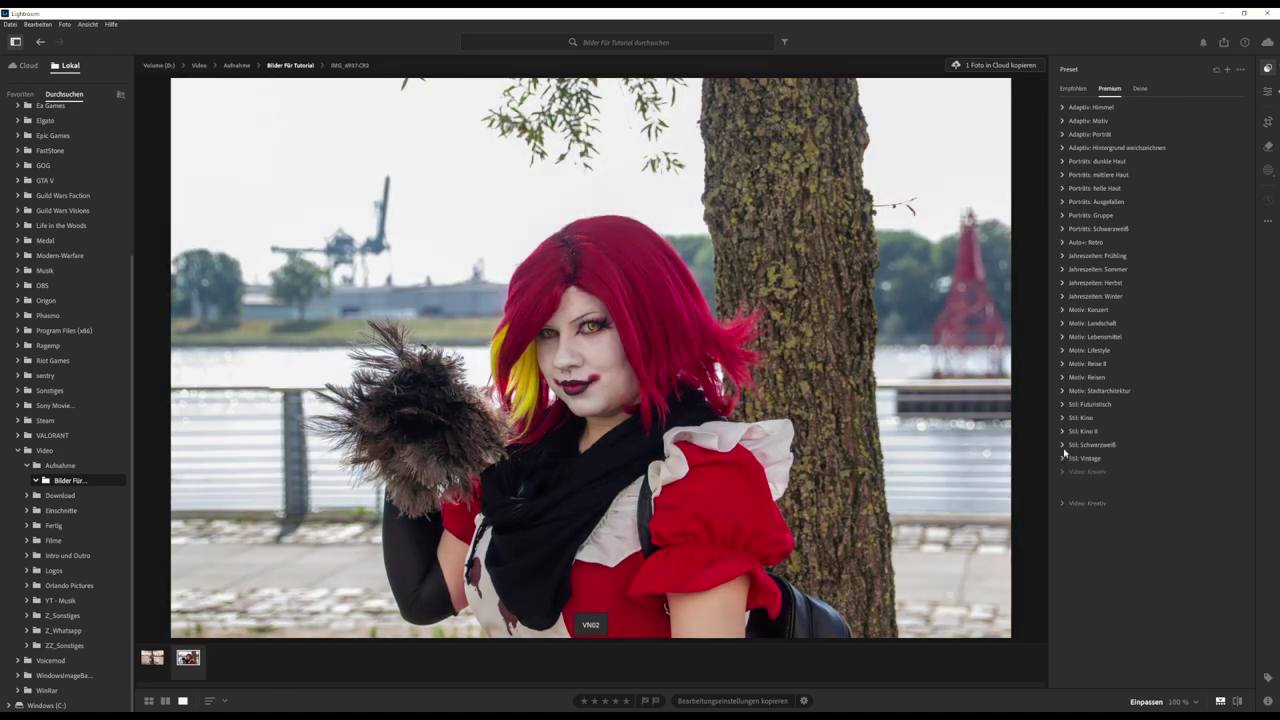
- Browse the Stil: Schwarzweiß presets, then close the preset list
{"action": "left_click", "coordinate": [1063, 446]}
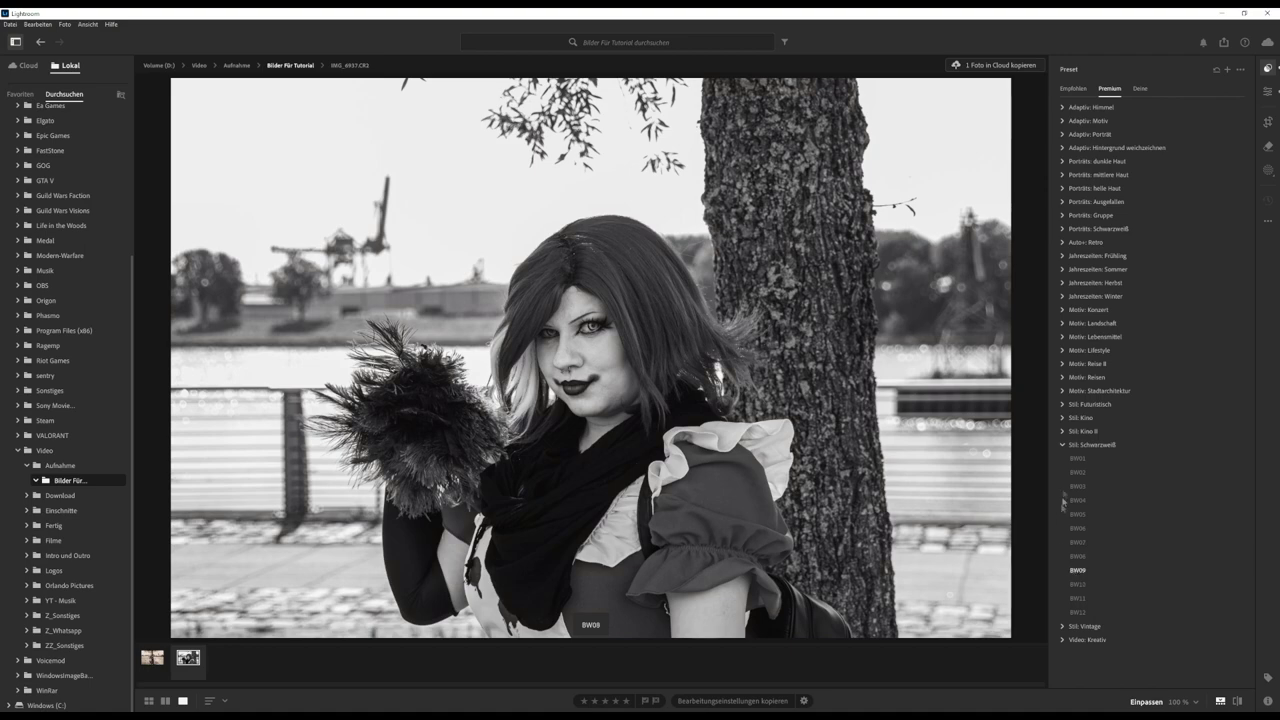
{"action": "left_click", "coordinate": [1063, 446]}
{"action": "left_click", "coordinate": [1265, 70]}
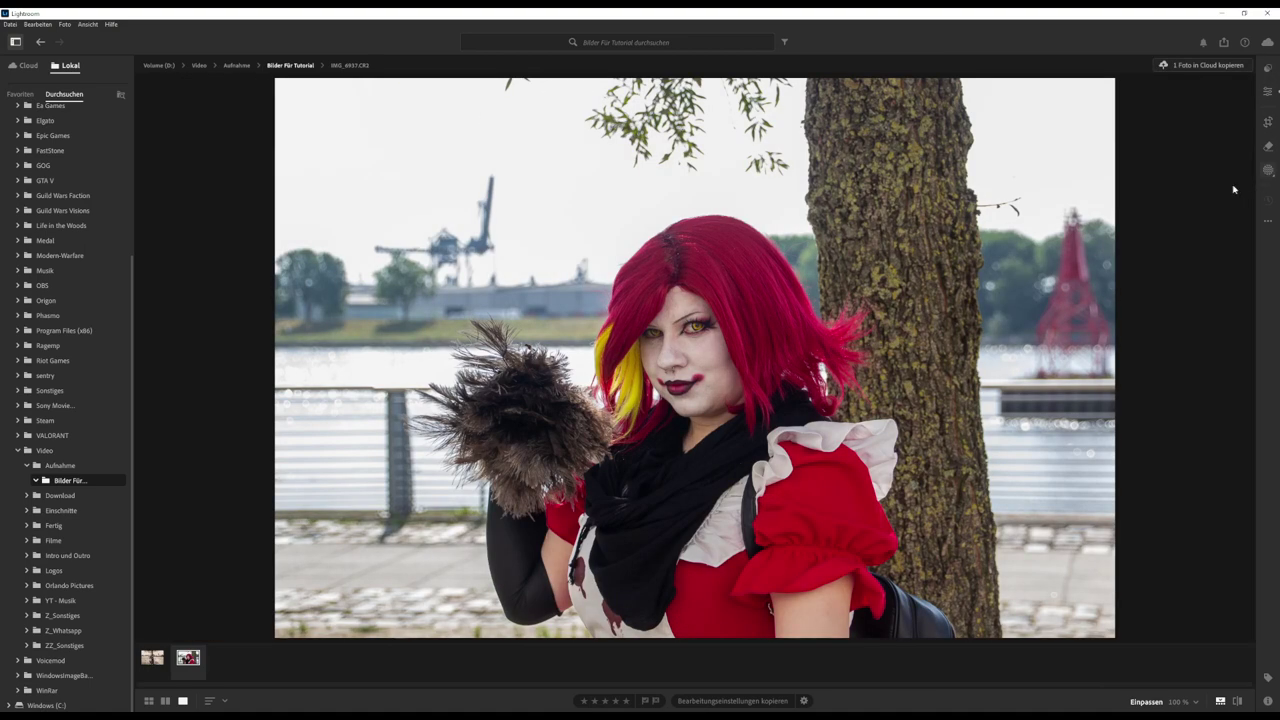
- Mask the background and set its Saturation to -100, keeping only the cosplayer in colour
{"action": "left_click", "coordinate": [1267, 172]}
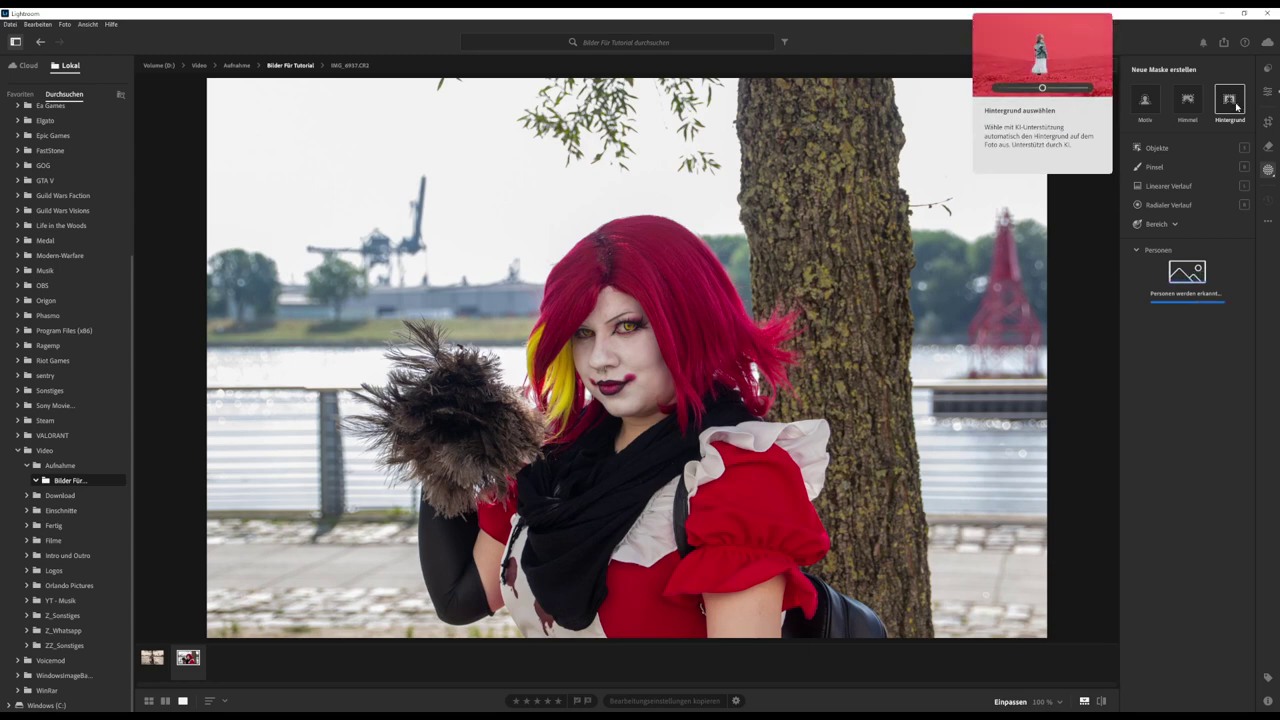
{"action": "left_click", "coordinate": [1230, 113]}
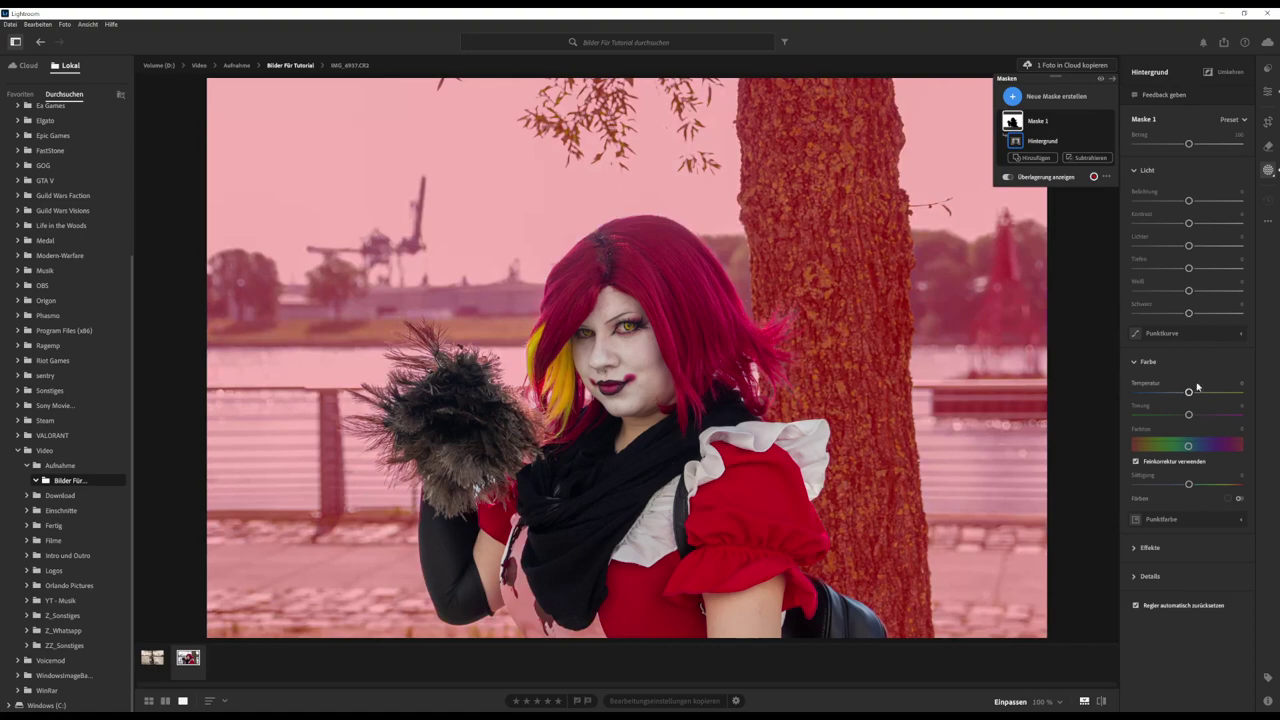
{"action": "left_click_drag", "start_coordinate": [1189, 484], "coordinate": [1135, 484]}
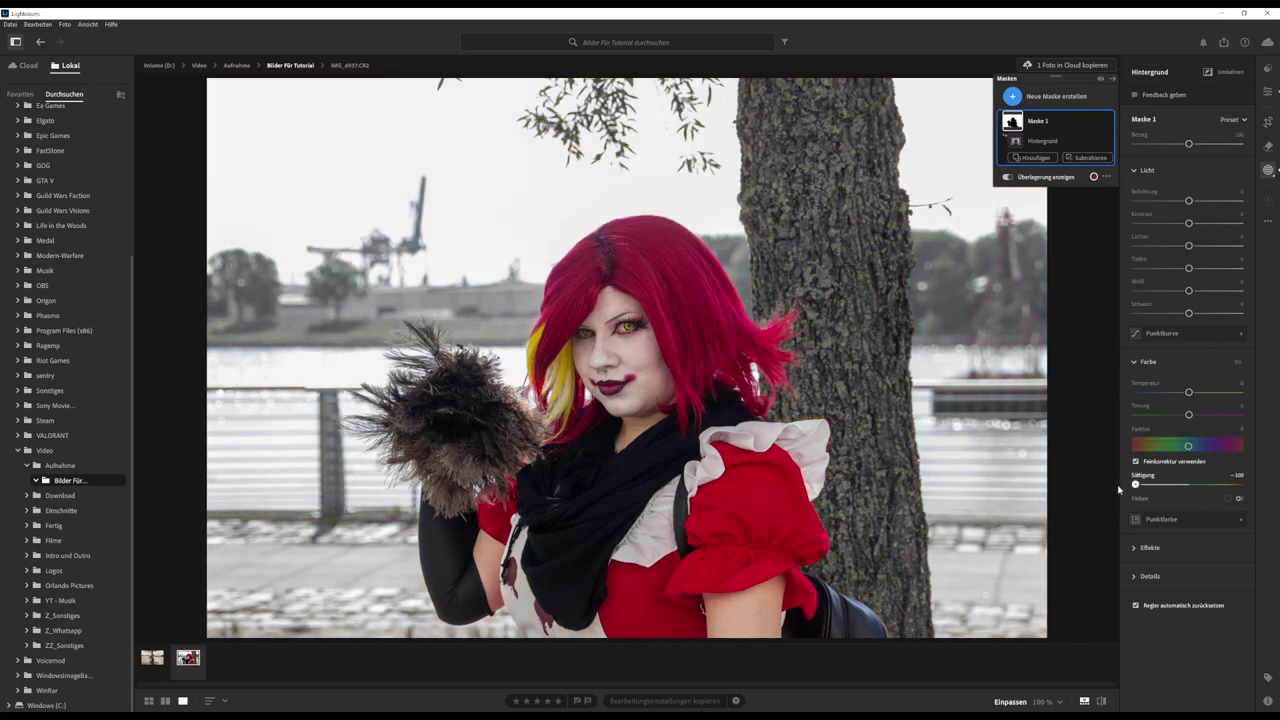
{"action": "left_click", "coordinate": [1268, 70]}
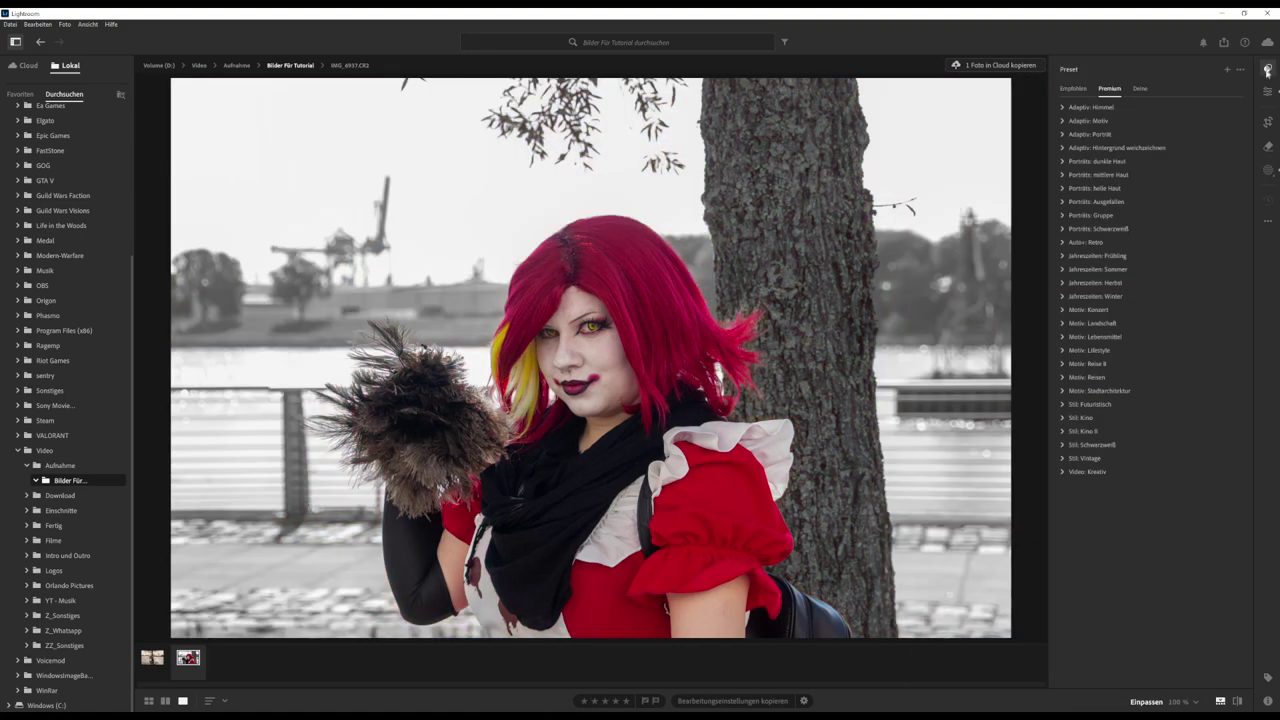
{"action": "left_click", "coordinate": [1062, 472]}
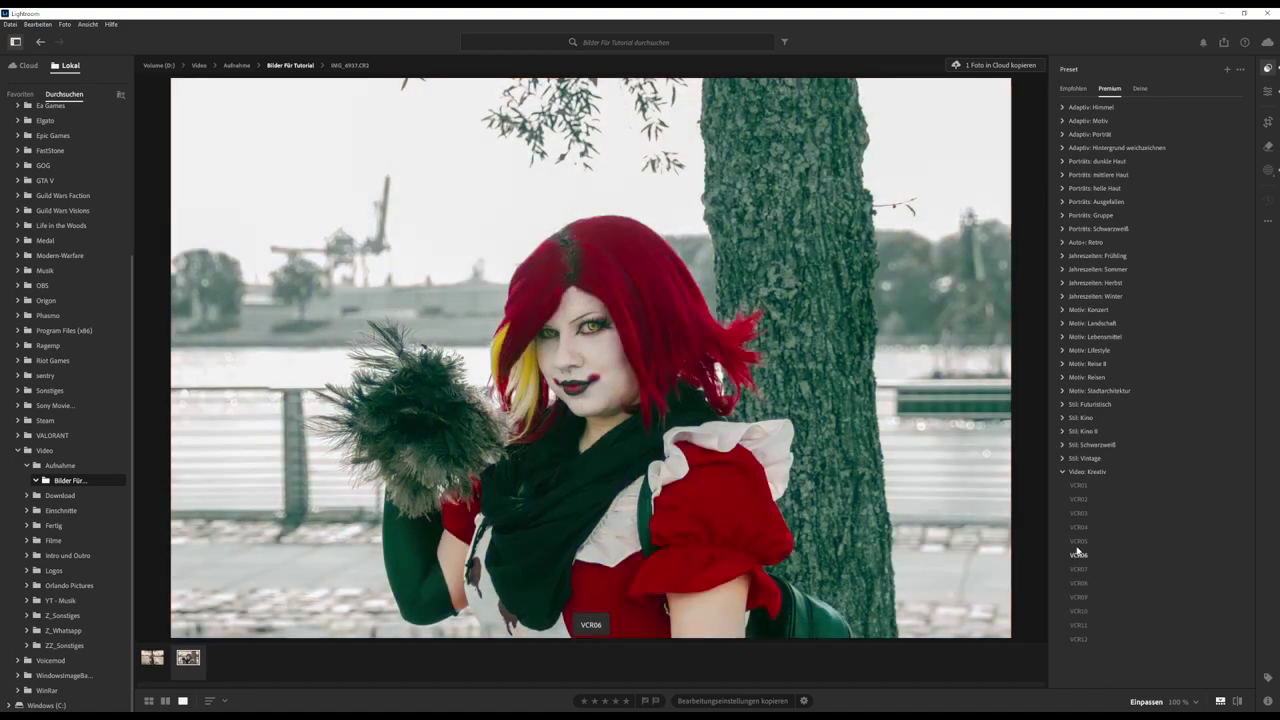
- Preview the VN07 preset from the Stil: Vintage group
{"action": "left_click", "coordinate": [1062, 472]}
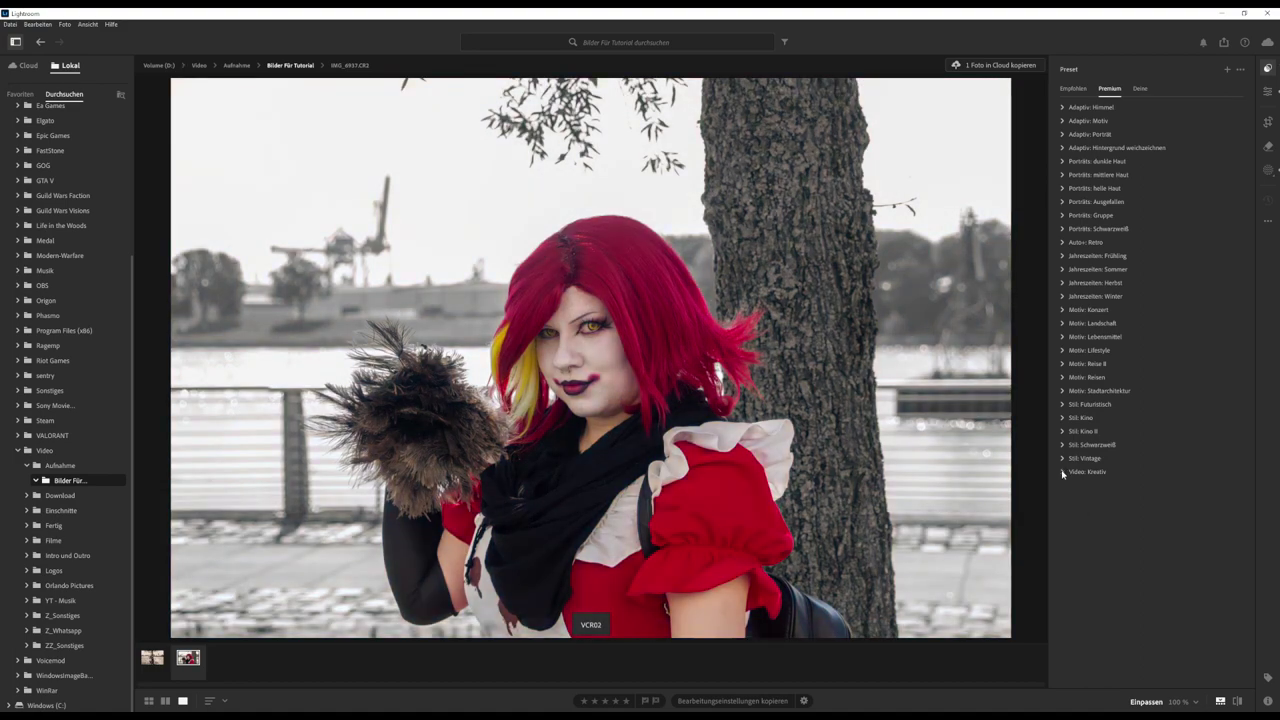
{"action": "left_click", "coordinate": [1064, 459]}
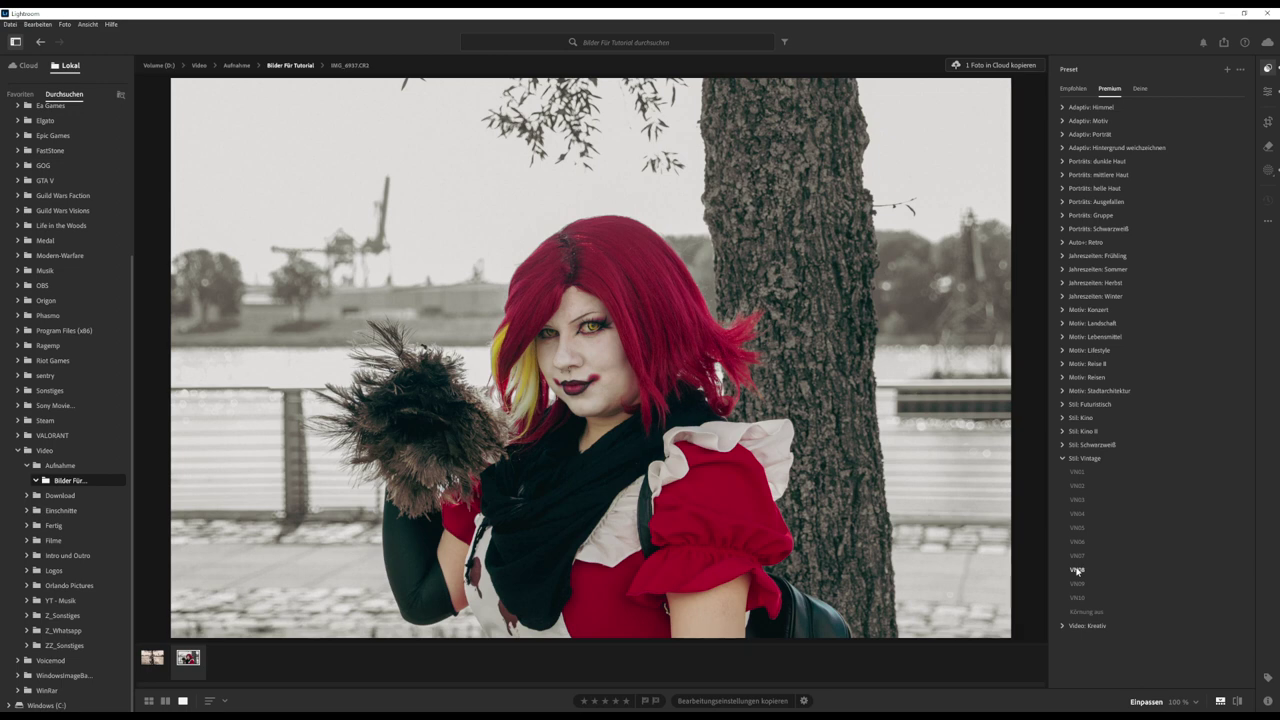
{"action": "left_click", "coordinate": [1077, 570]}
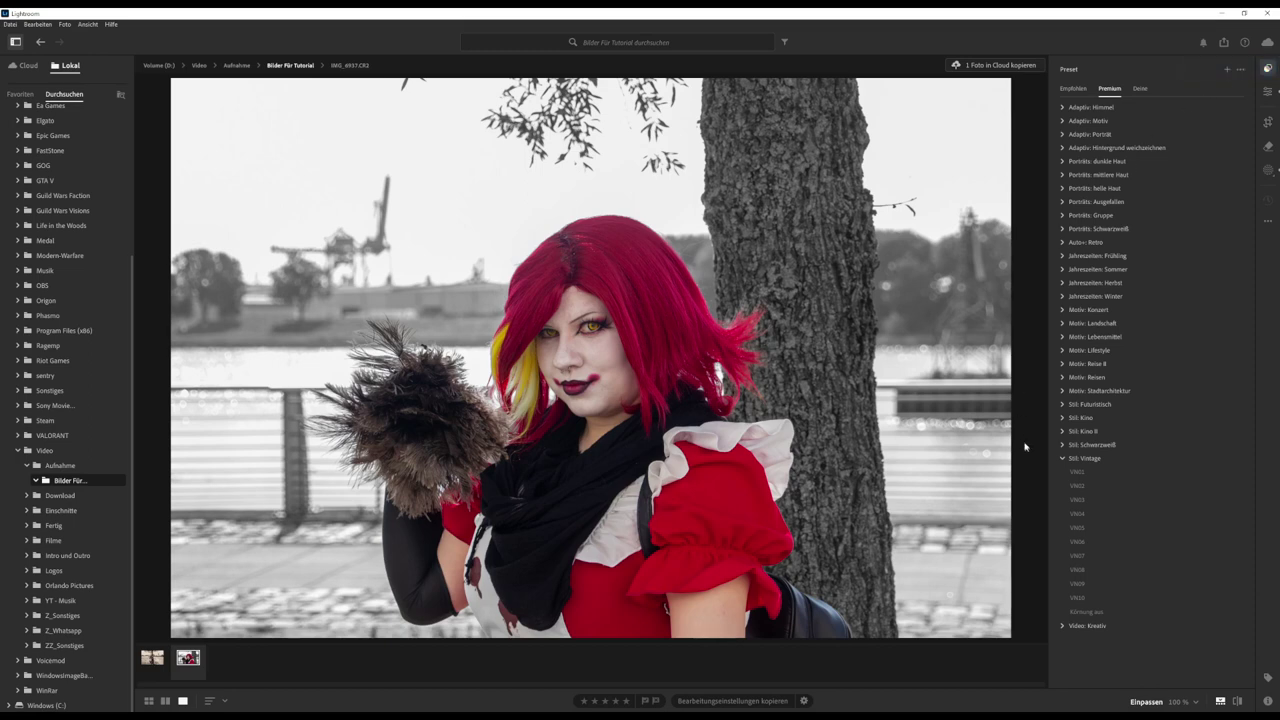
{"action": "left_click", "coordinate": [1064, 458]}
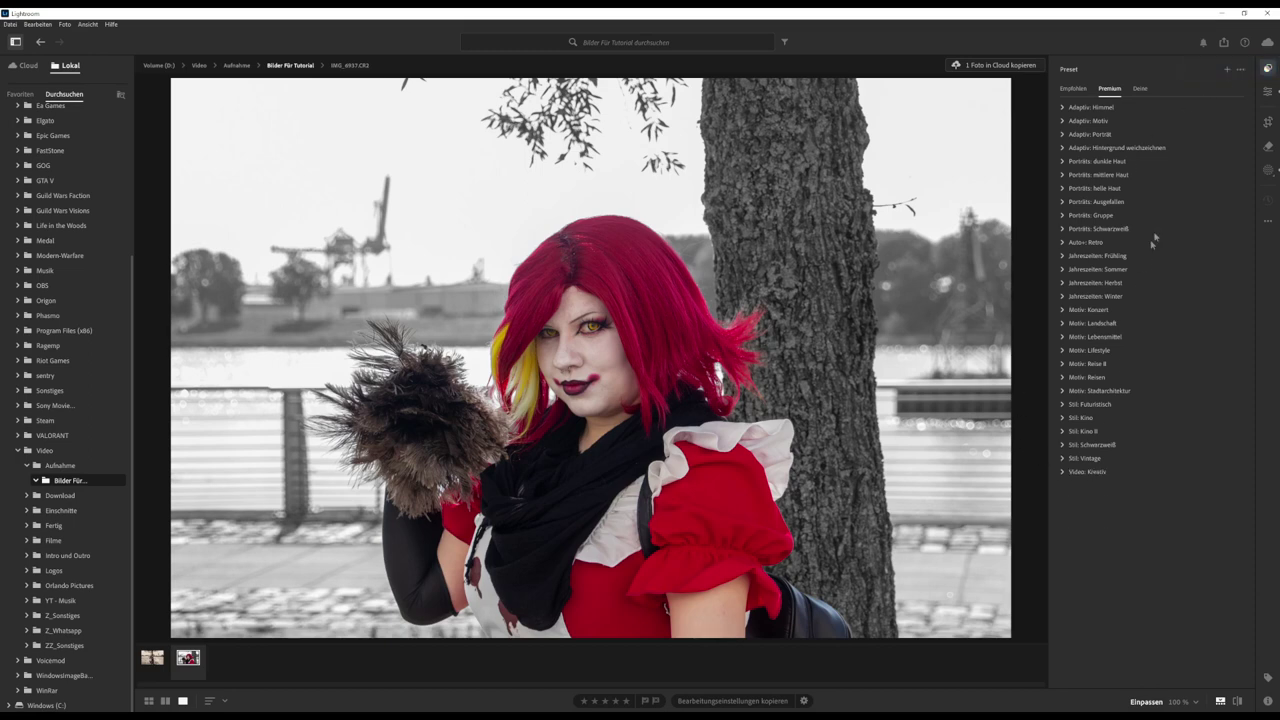
- Delete all masks from the photo and show the Adaptiv: Motiv presets
{"action": "left_click", "coordinate": [1268, 170]}
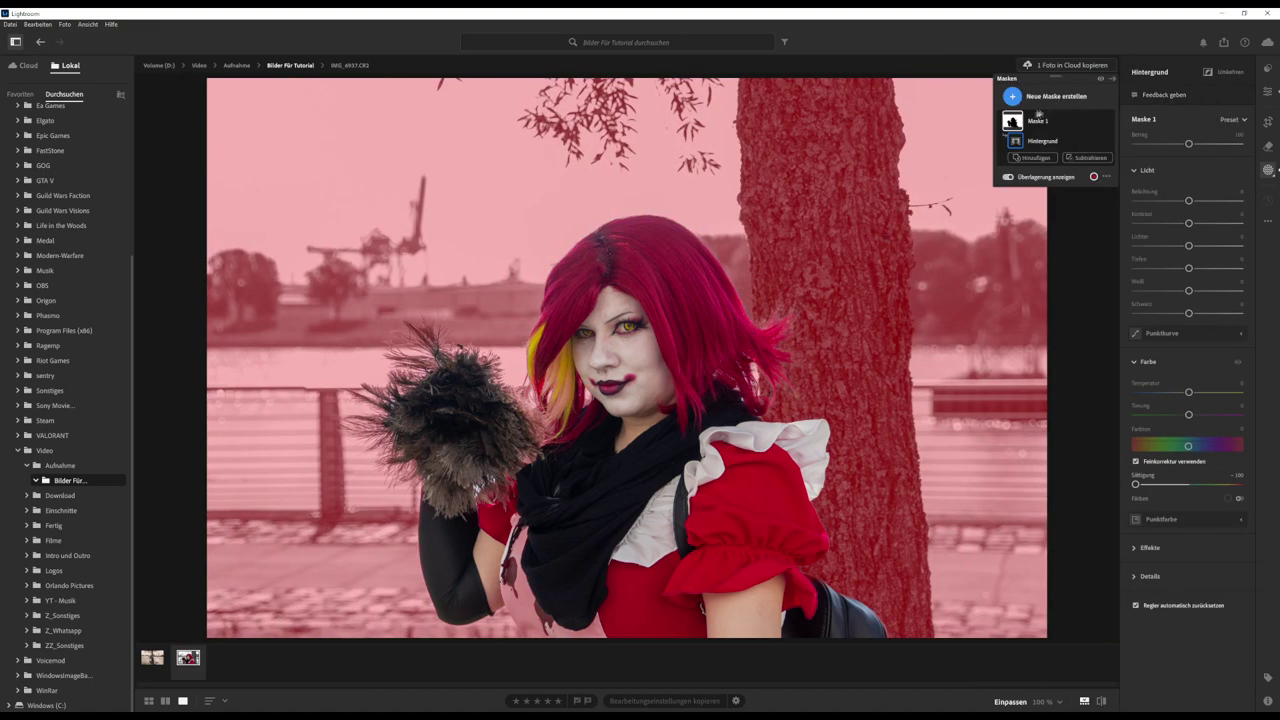
{"action": "left_click", "coordinate": [1097, 121]}
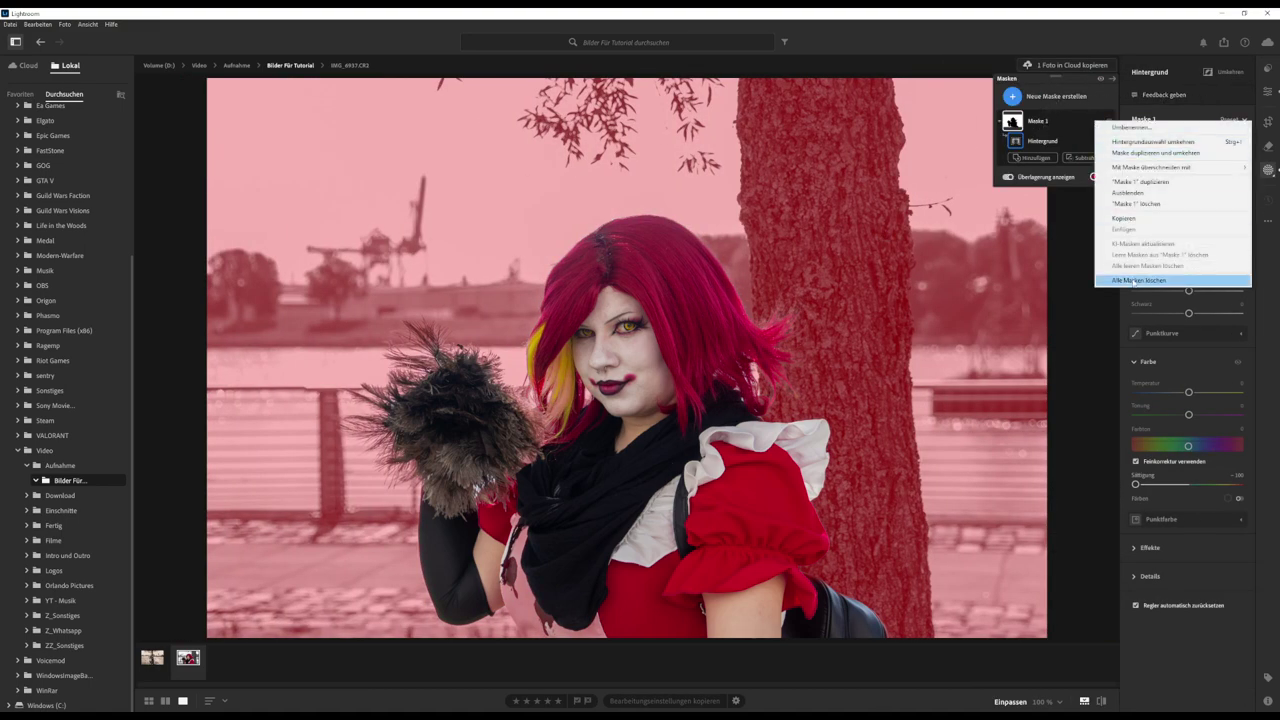
{"action": "left_click", "coordinate": [1118, 281]}
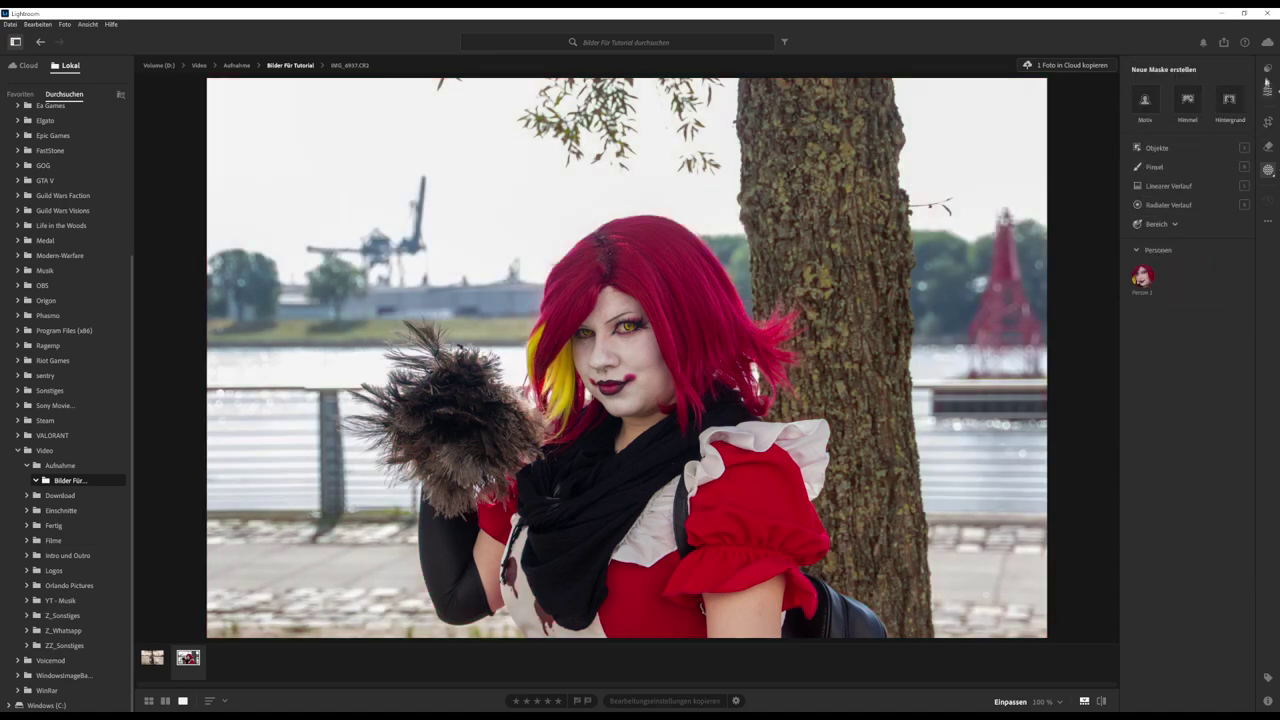
{"action": "left_click", "coordinate": [1267, 68]}
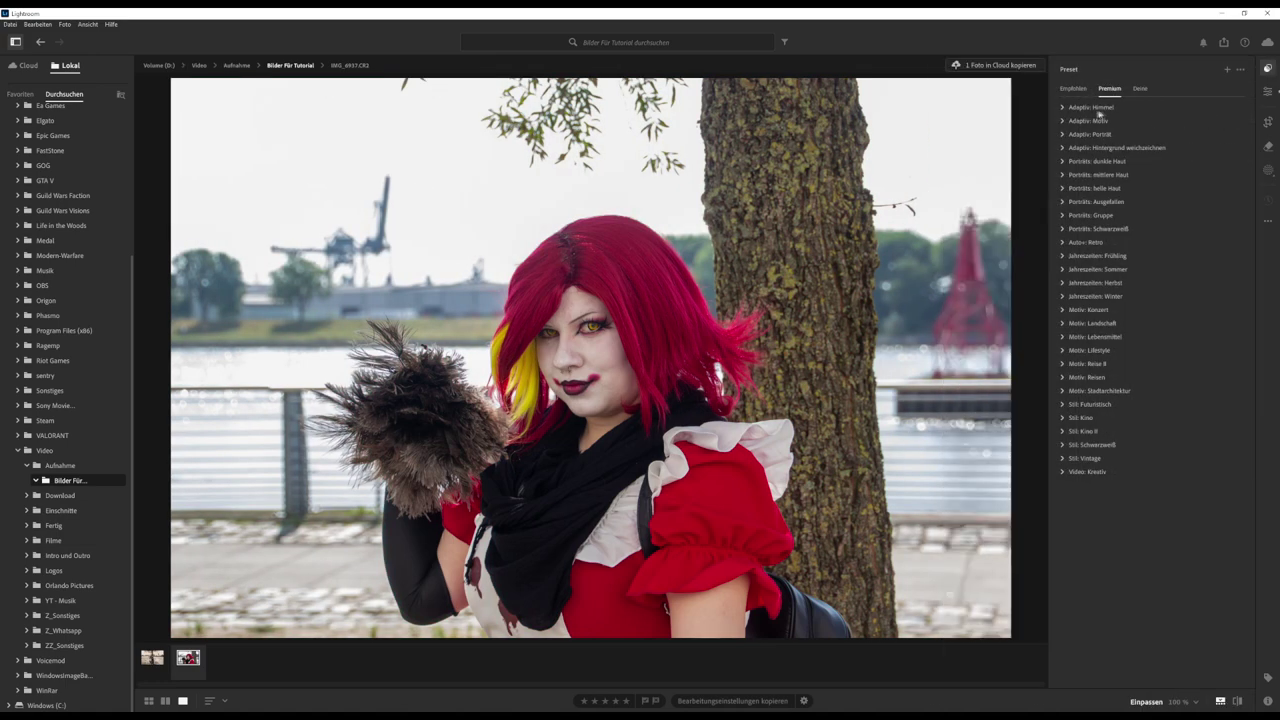
{"action": "left_click", "coordinate": [1062, 121]}
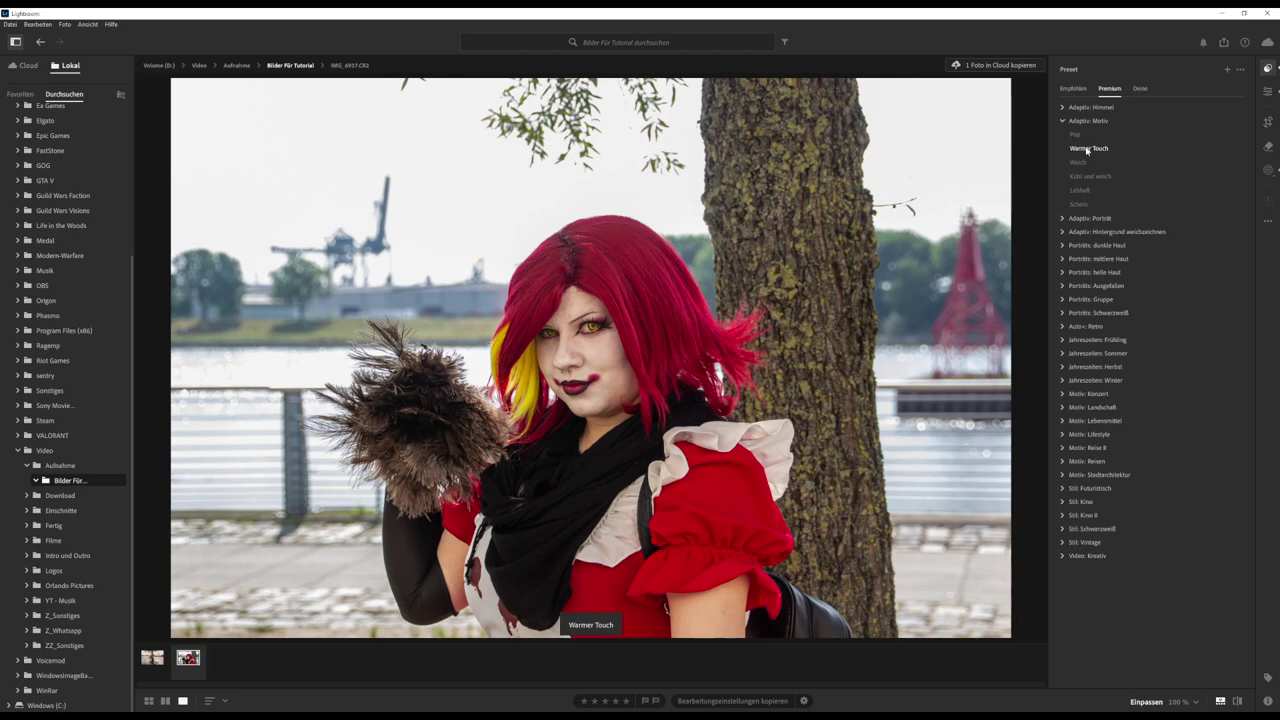
- Apply the Warmer Touch preset from Adaptiv: Motiv, then expand Adaptiv: Porträt
{"action": "left_click", "coordinate": [1087, 149]}
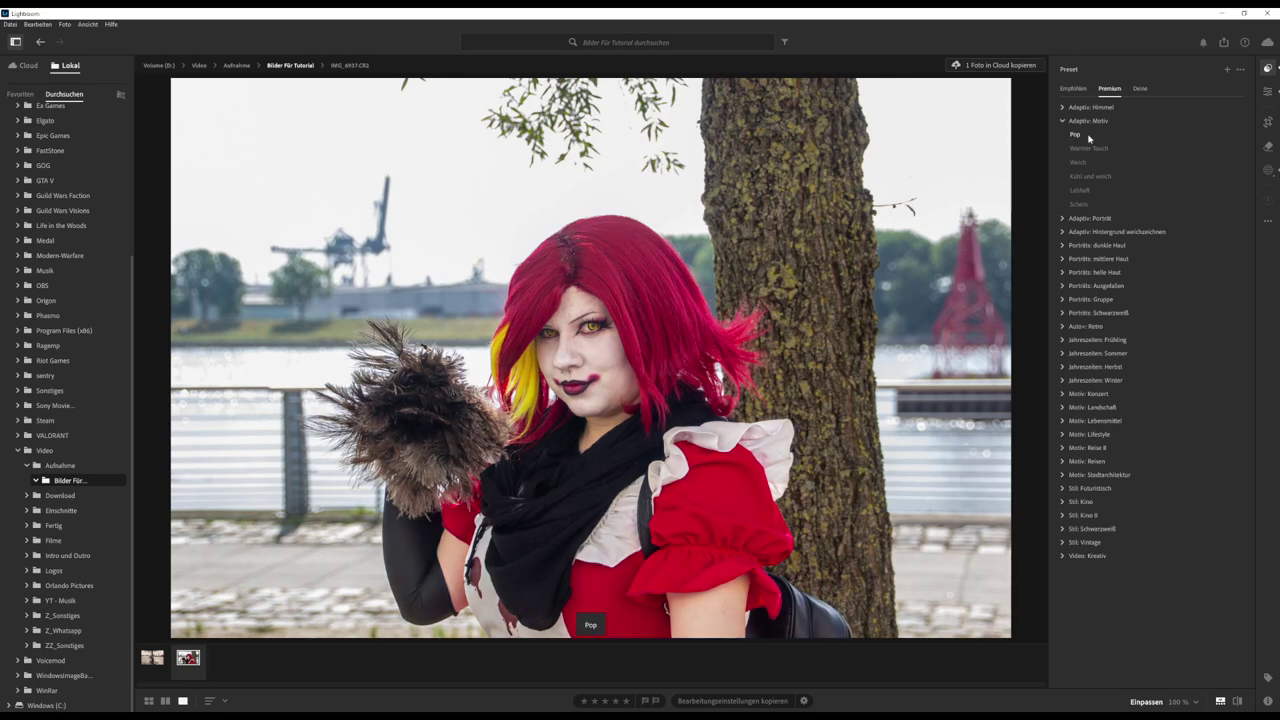
{"action": "left_click", "coordinate": [1062, 121]}
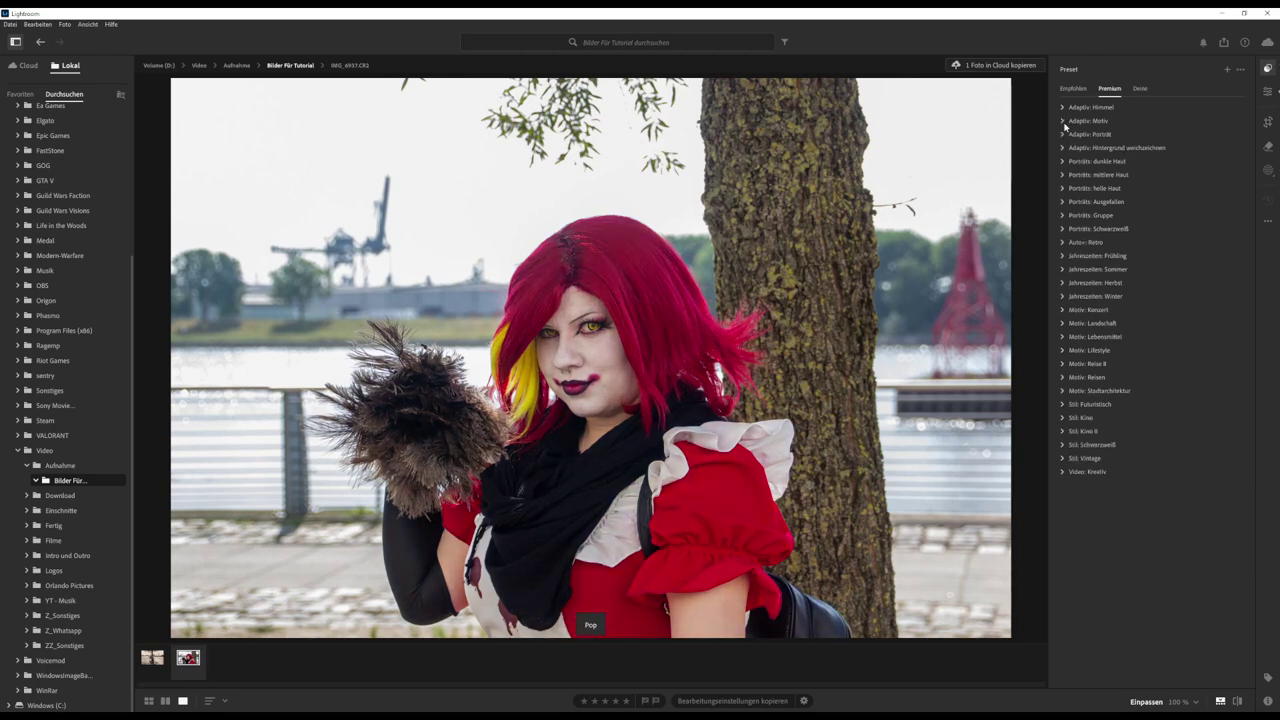
{"action": "left_click", "coordinate": [1062, 134]}
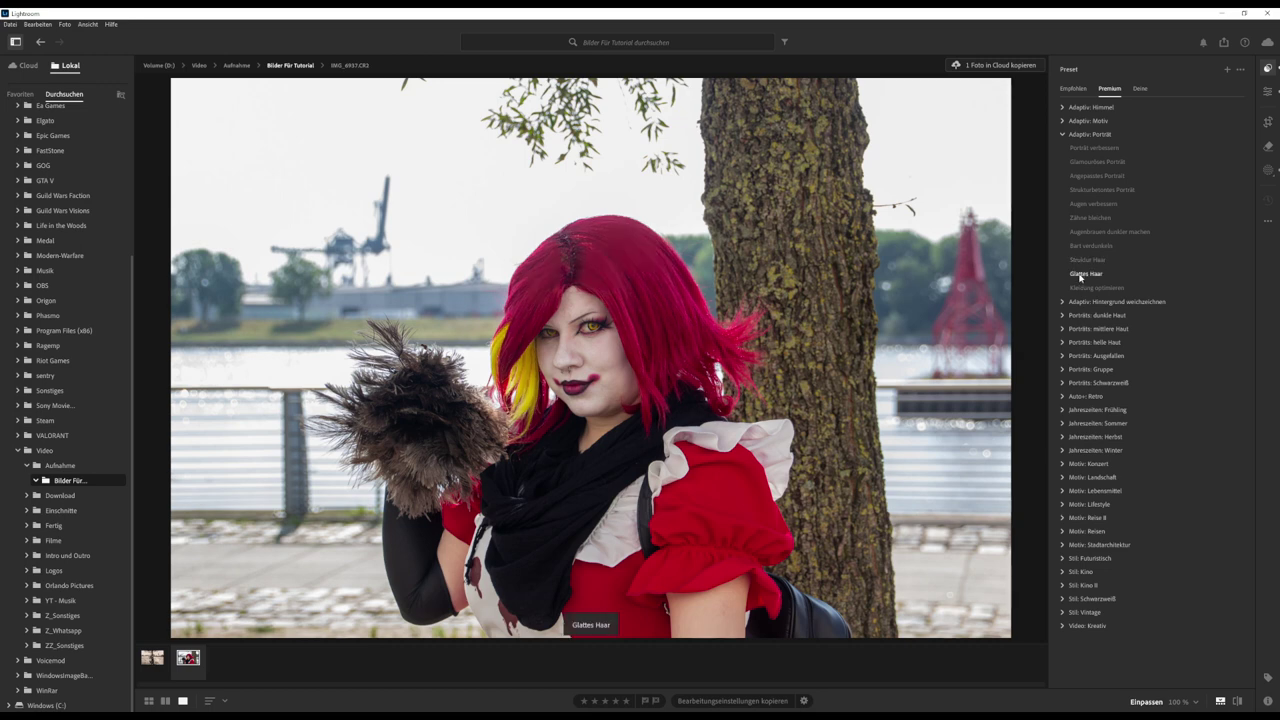
- Swap the Adaptiv: Porträt group for the Adaptiv: Hintergrund weichzeichnen blur presets
{"action": "left_click", "coordinate": [1062, 134]}
{"action": "left_click", "coordinate": [1063, 148]}
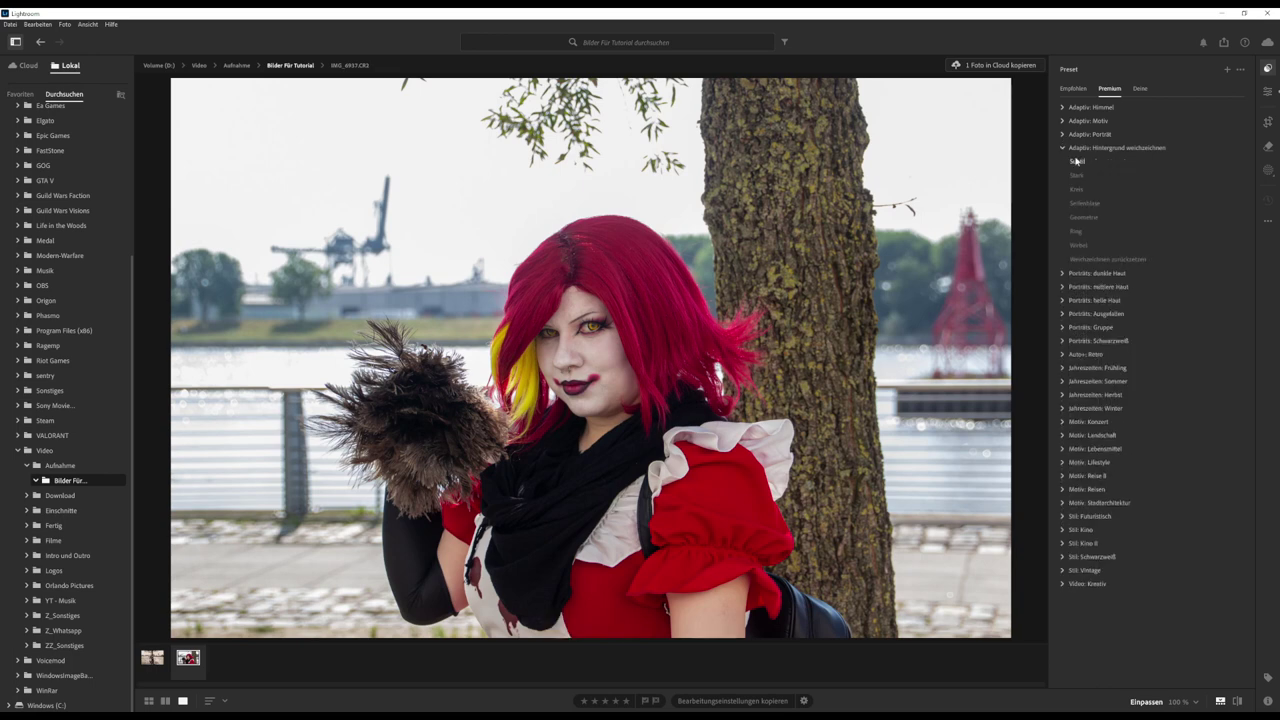